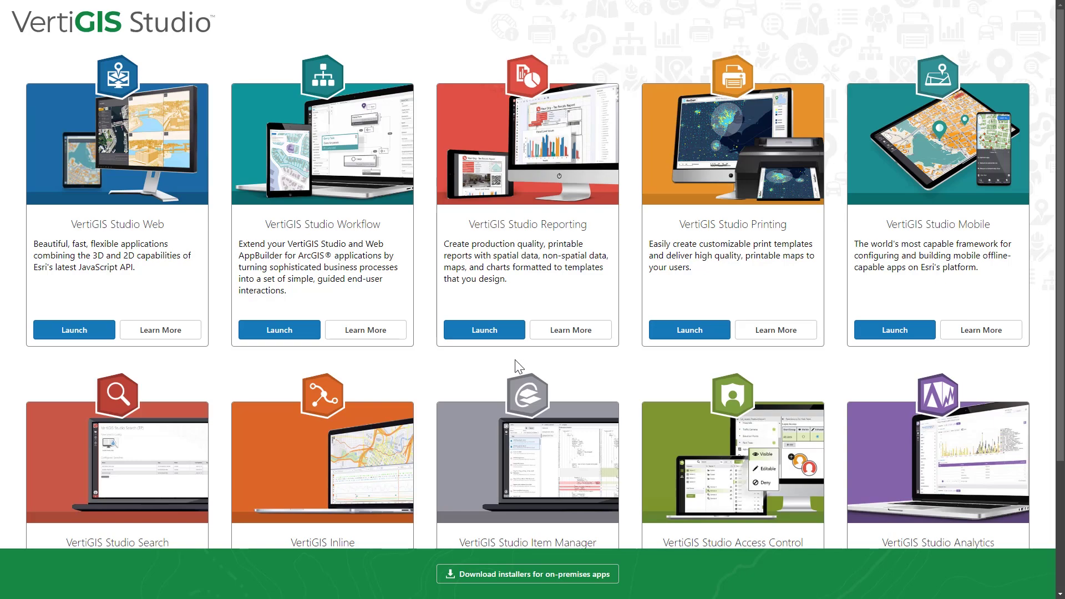
Launch VertiGIS Studio Web from the VertiGIS Studio product page
left_click(104, 334)
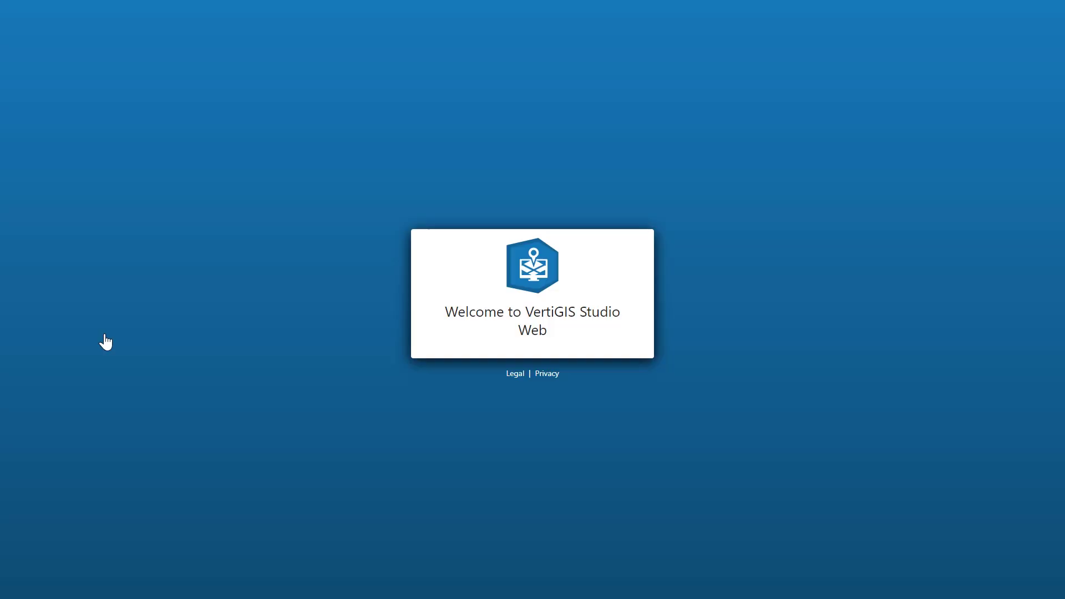
Sign in with ArcGIS Online and start a new app from the Web GIS - Default template
left_click(472, 259)
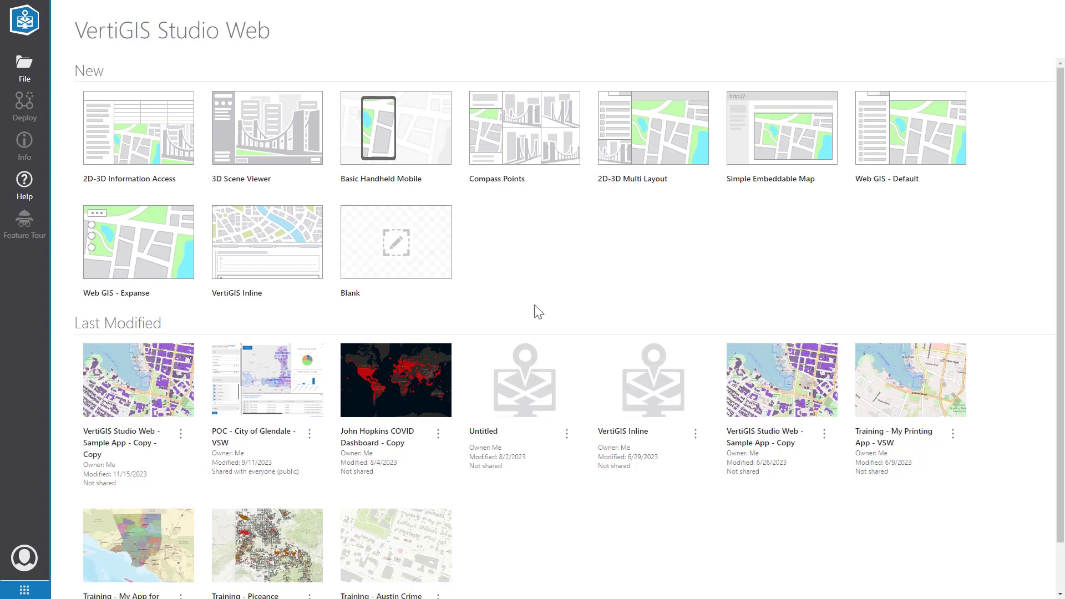
left_click(896, 165)
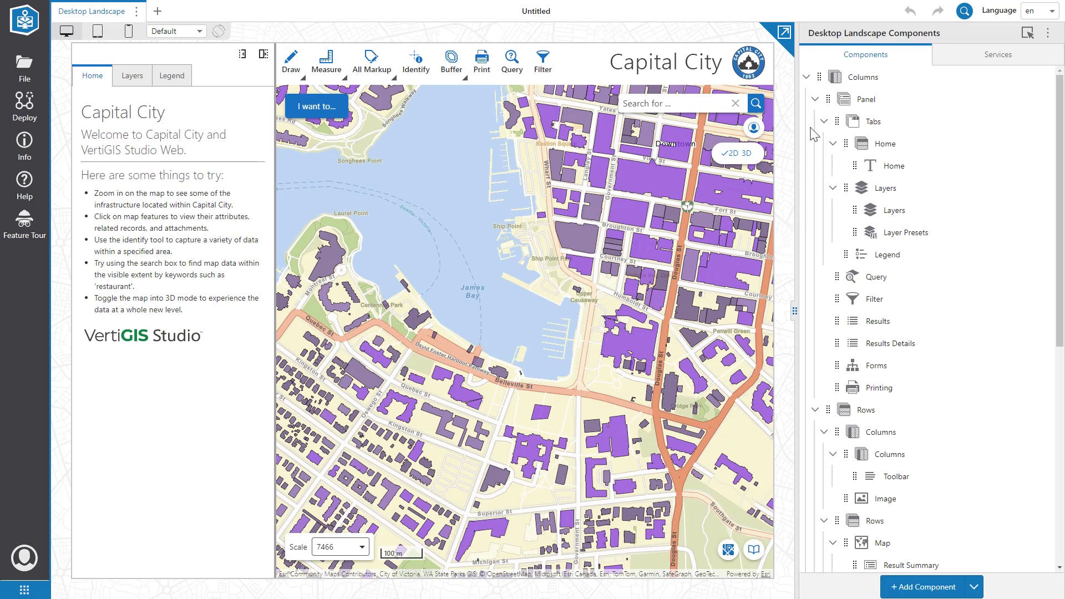
Tidy the component tree, expand Panel, and select the Home panel's Capital City welcome text
left_click(815, 99)
left_click(815, 121)
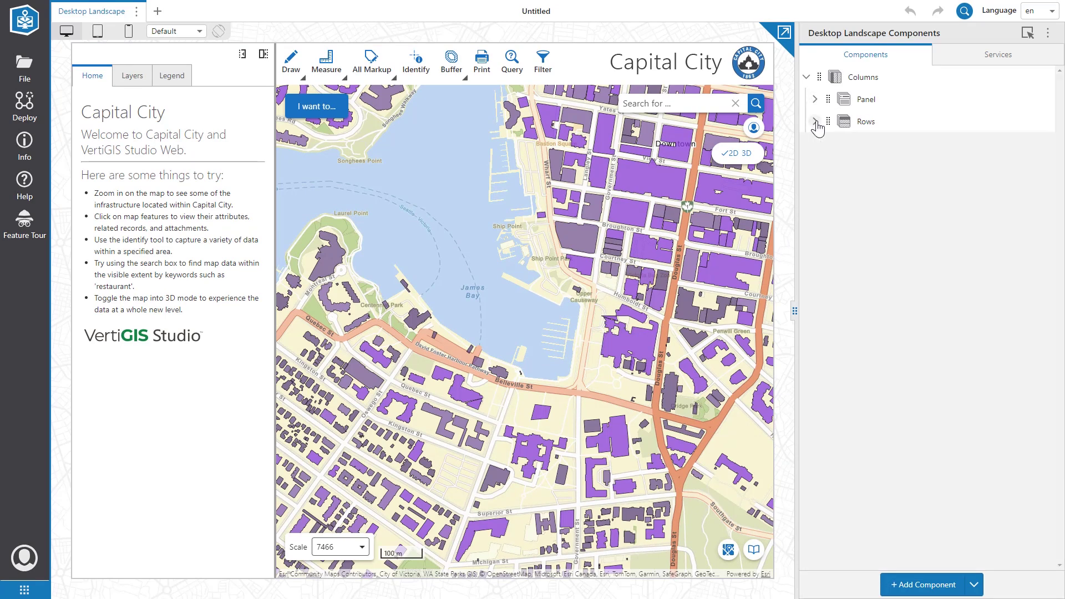
left_click(1031, 37)
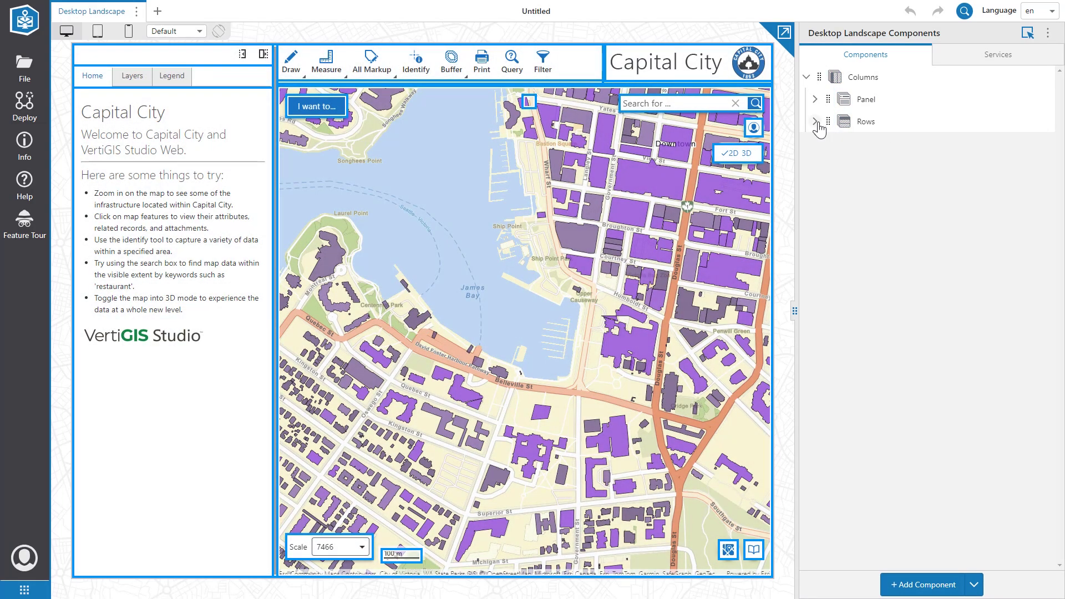
left_click(816, 122)
left_click(824, 144)
left_click(824, 165)
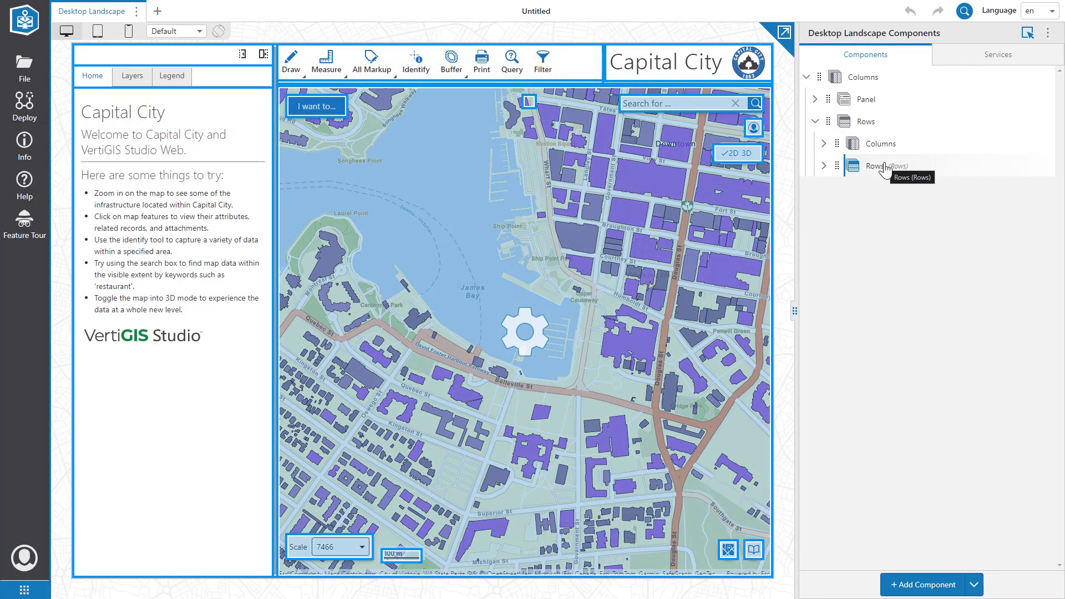
left_click(816, 99)
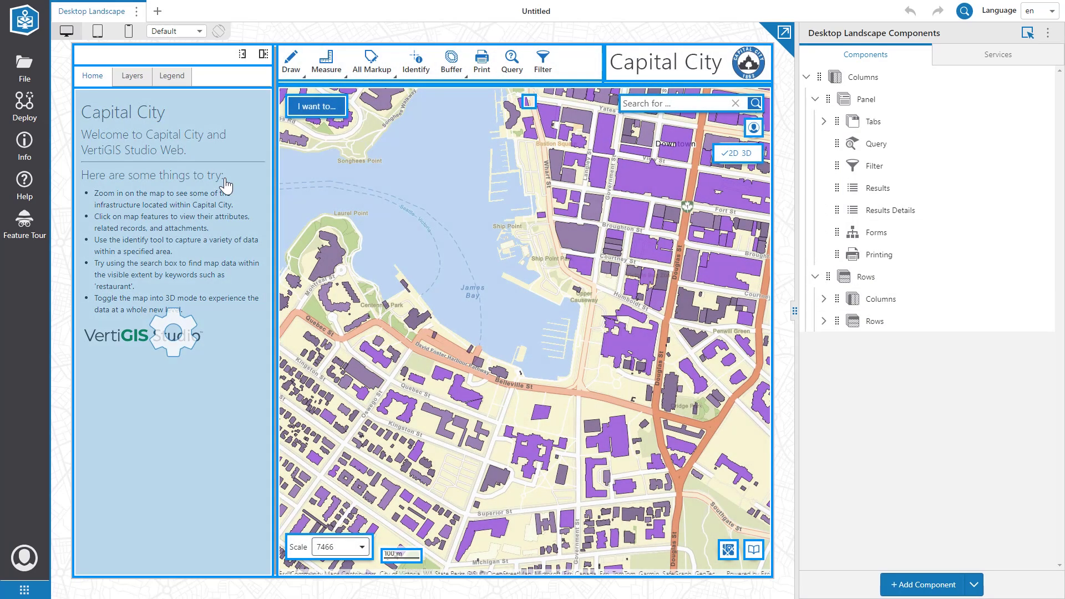
left_click(226, 186)
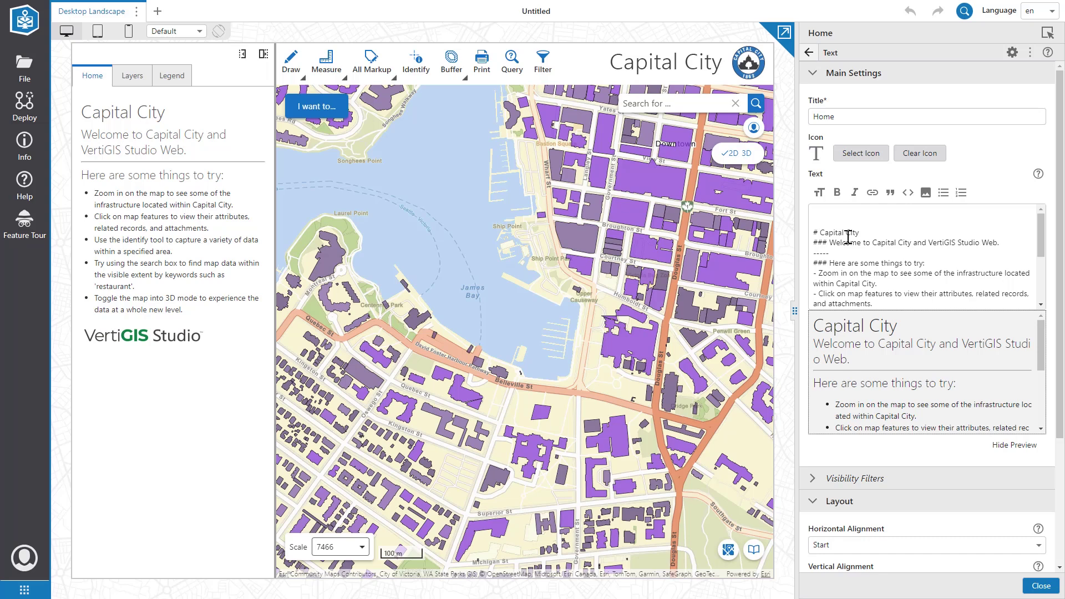
Change the heading to 'Tax Parcel Map' and the welcome line to 'City of Naperville', and demote the tips heading
left_click_drag(861, 233, 819, 233)
type("Tax Pa")
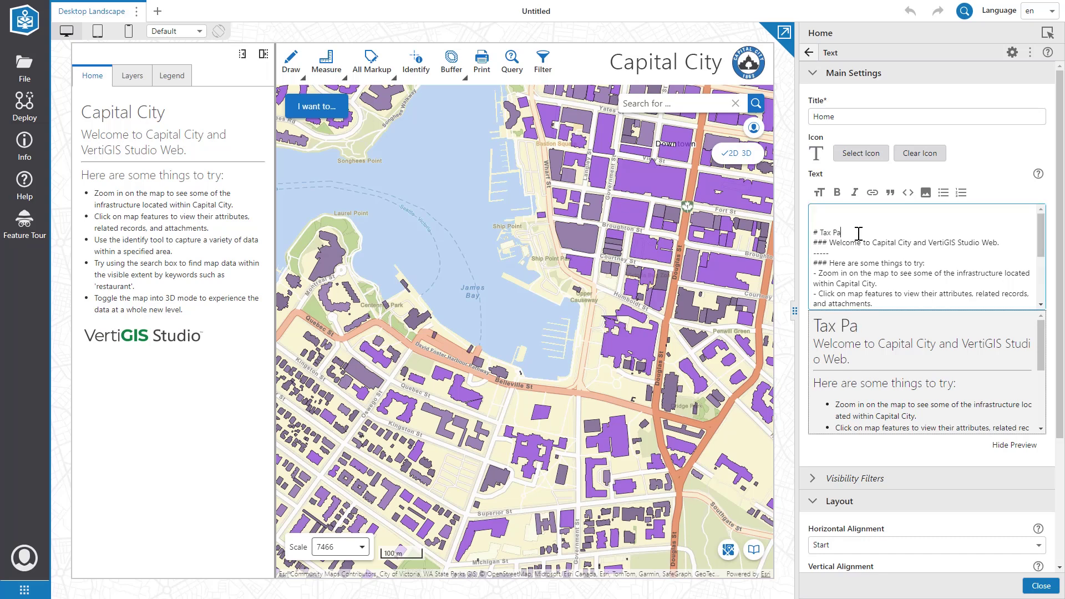
type("rcel Map")
left_click(830, 242)
left_click(1002, 243, "shift")
type("City ")
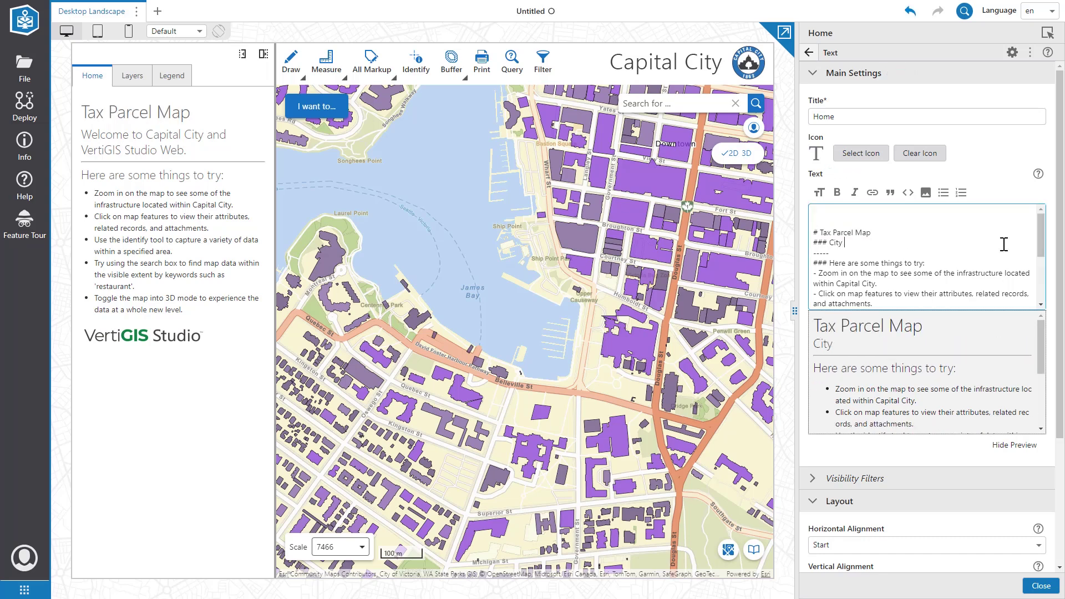
type("of Naperville")
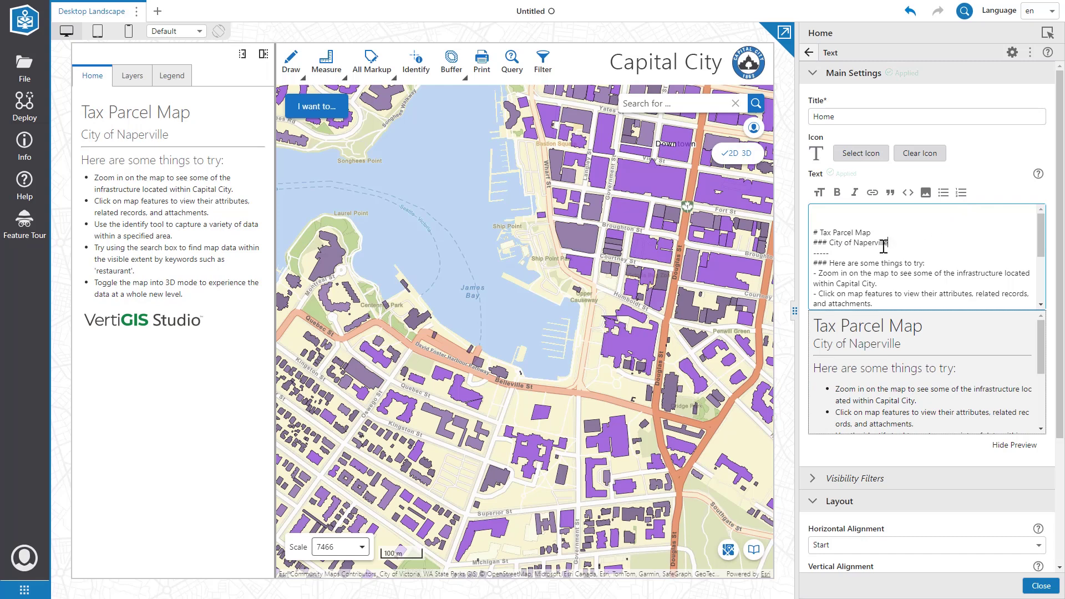
left_click(828, 264)
type("#")
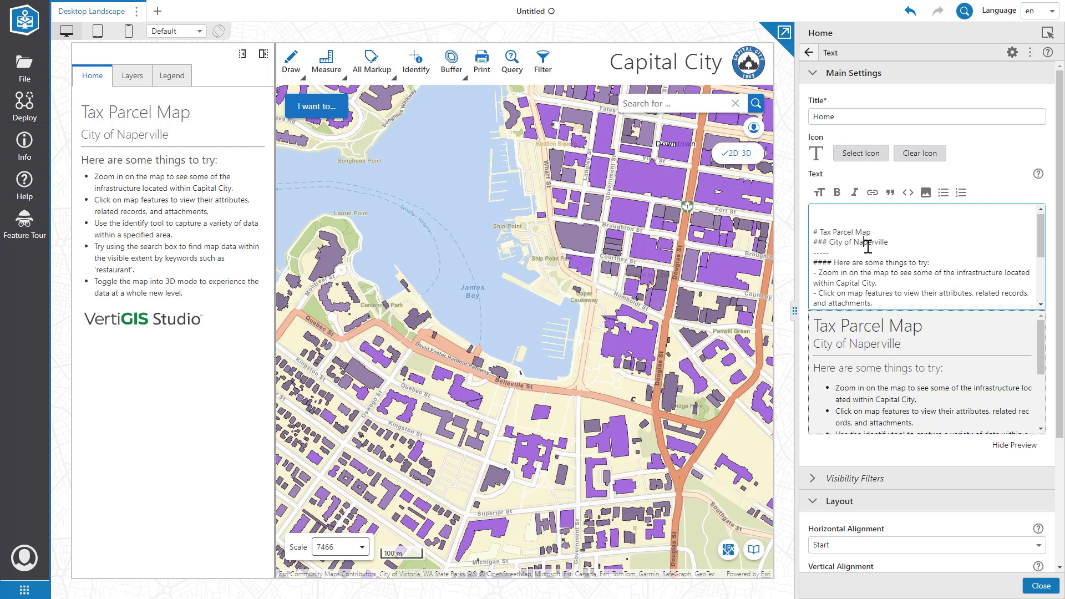
Delete the VertiGIS Studio logo link line from the markdown
scroll(868, 246, "down", 5)
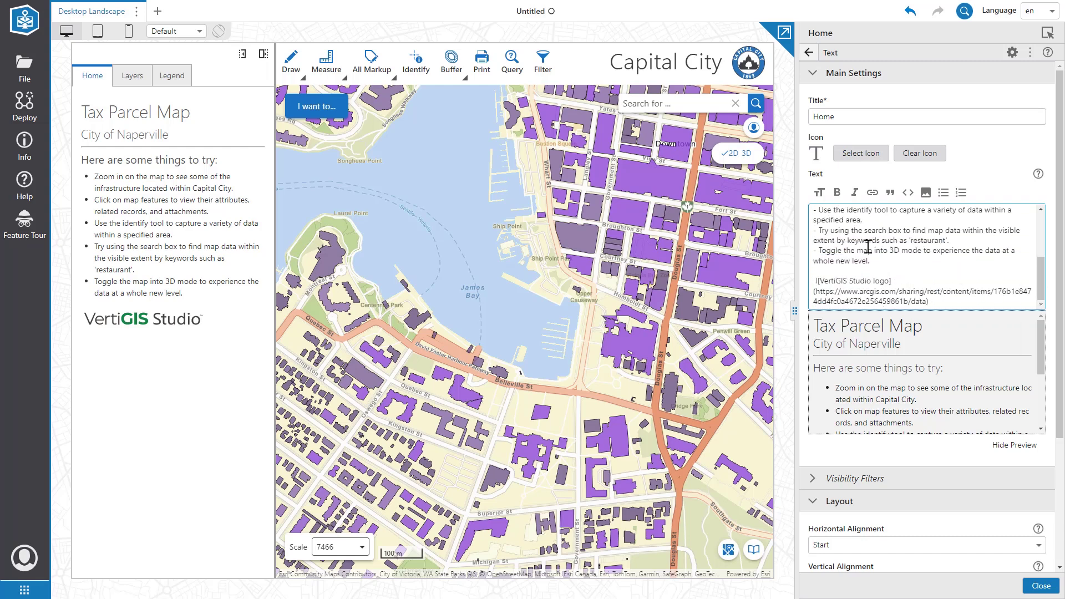
left_click(815, 281)
key("shift+Down")
key("shift+Down")
key("shift+Down")
key("BackSpace")
key("BackSpace")
key("BackSpace")
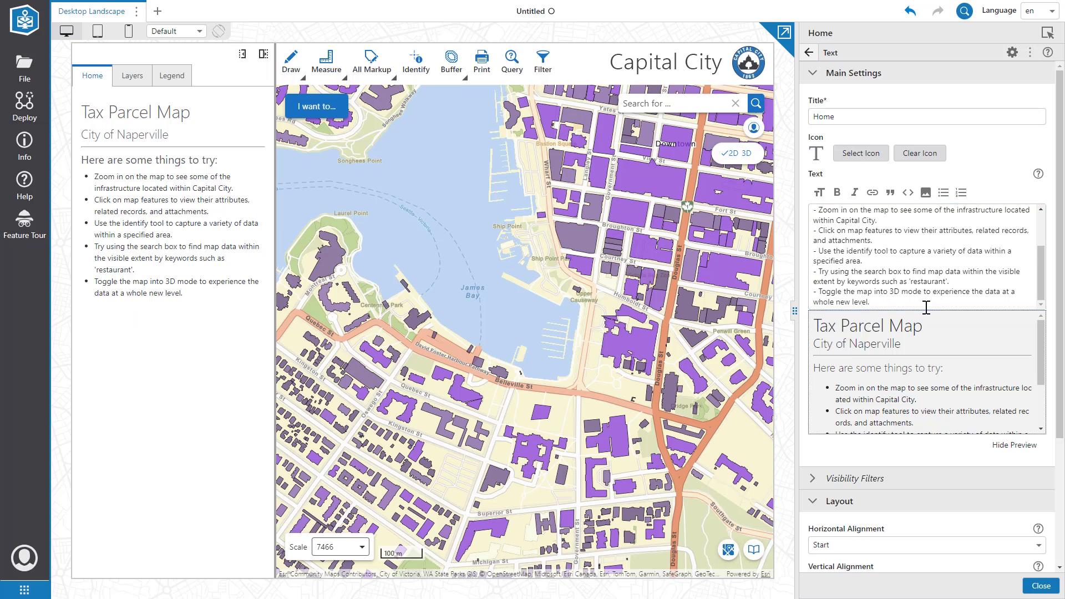
left_click(1047, 35)
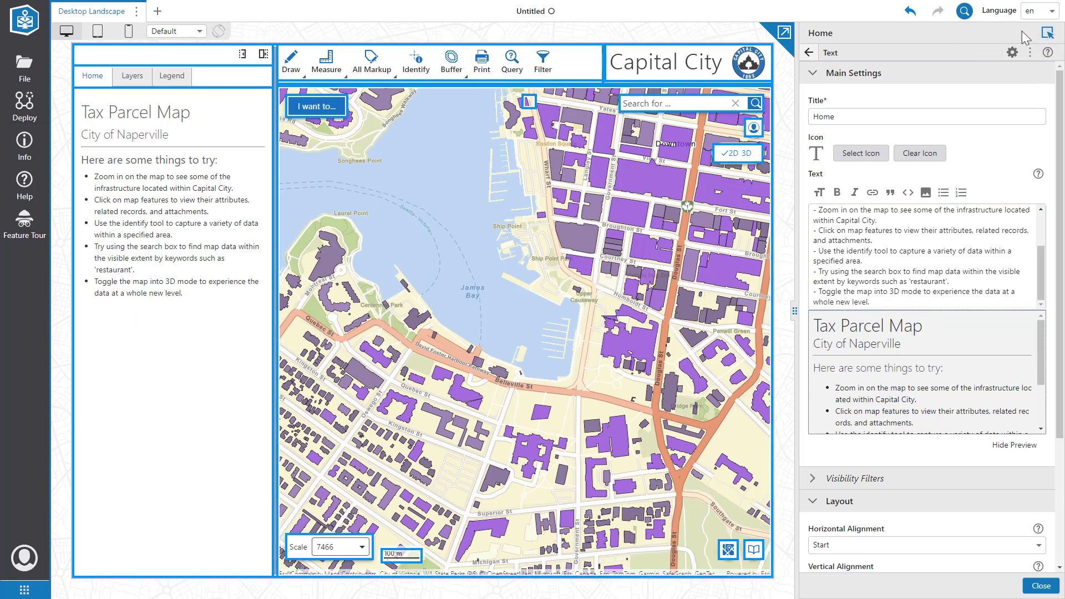
Replace the header image source with the Naperville logo URL and update its alternate text
left_click(727, 63)
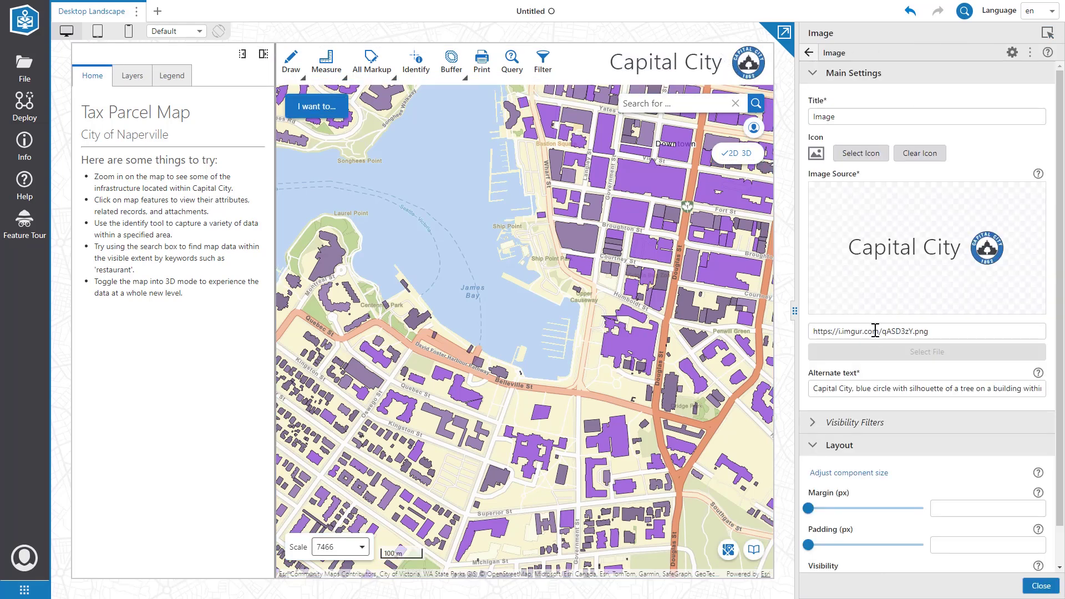
left_click_drag(930, 331, 812, 333)
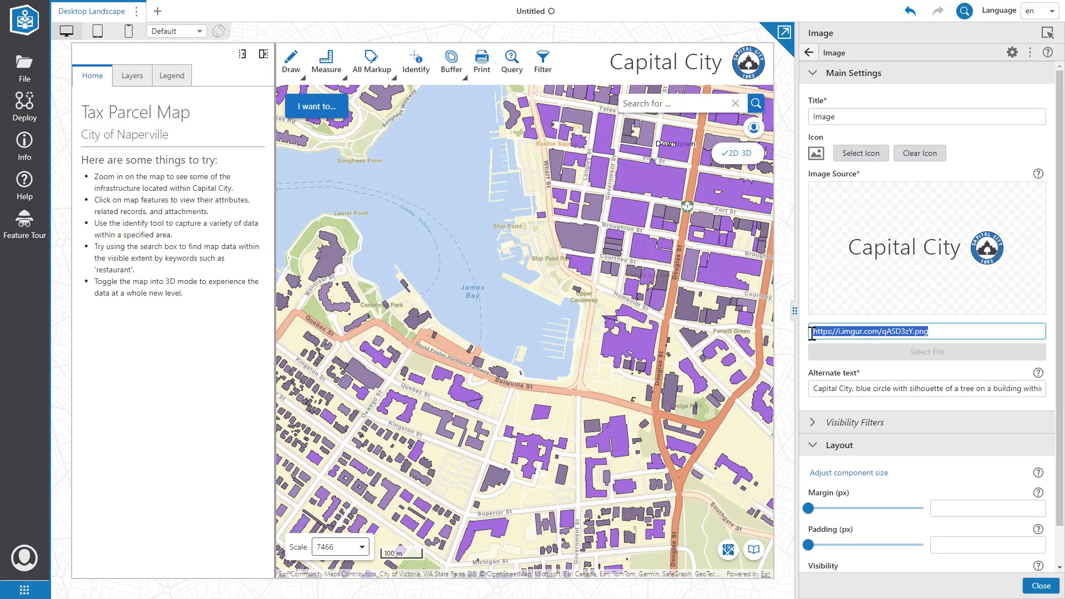
type("https://www.naperville.il.us/globalassets/media/logos/logo.png")
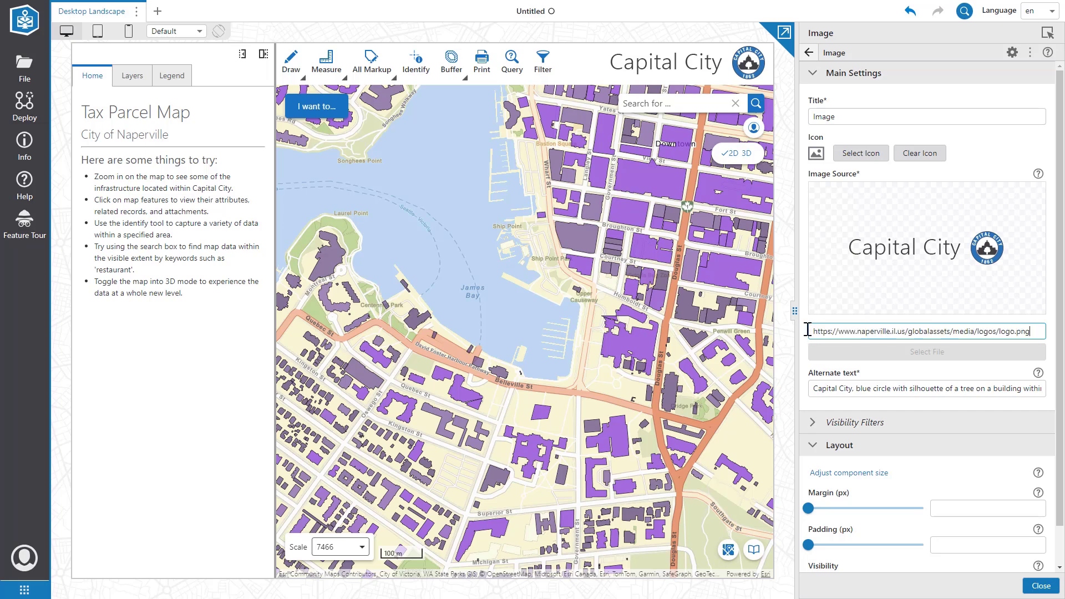
left_click(807, 329)
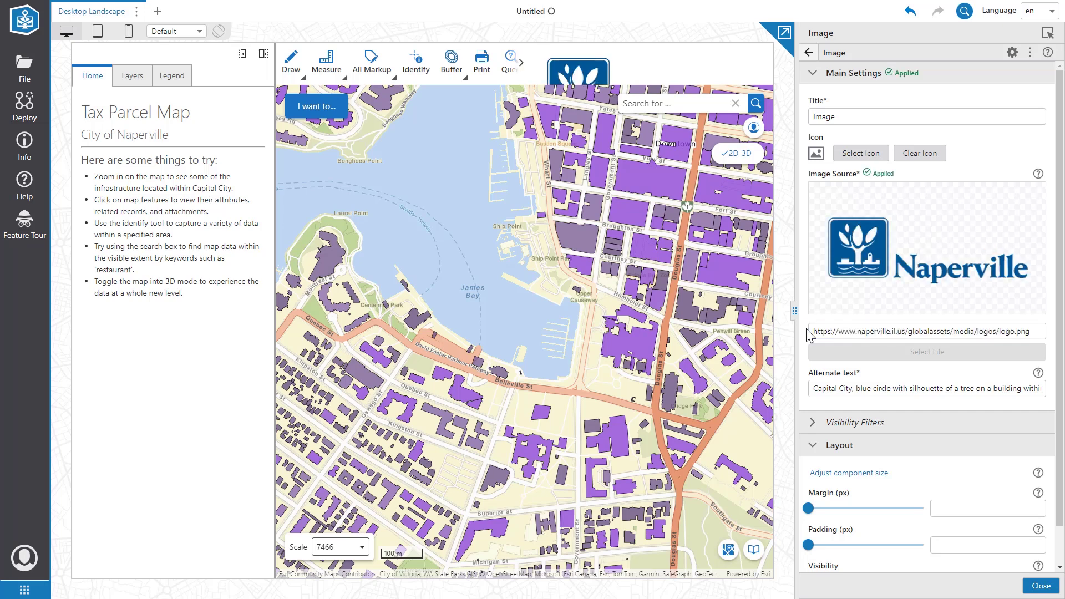
left_click(825, 388)
key("ctrl+a")
type("Ci")
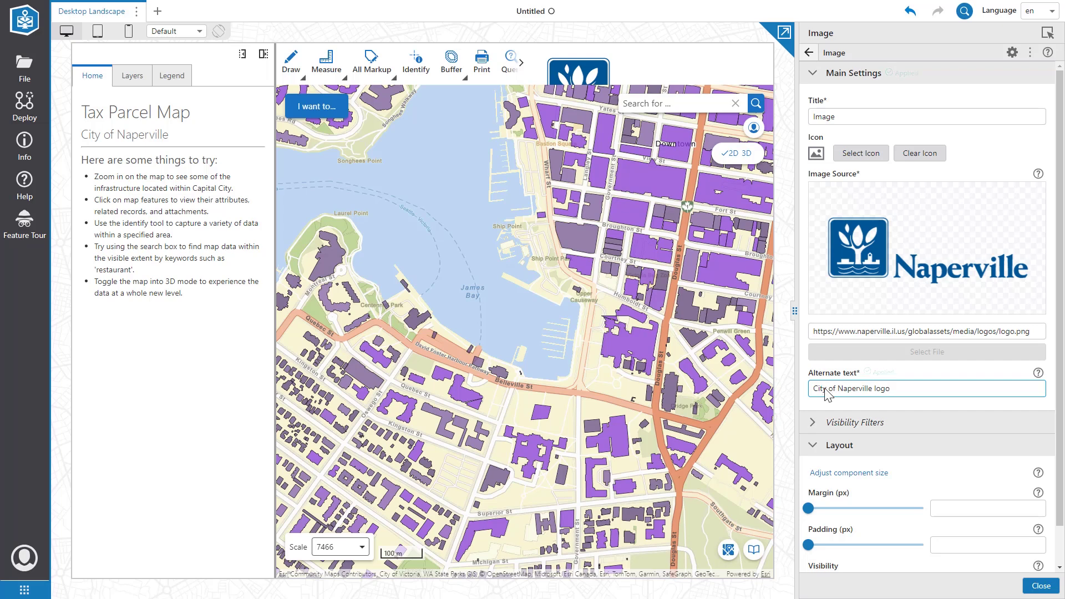
Set the image column's Image Width to a fixed 200 px
left_click(810, 53)
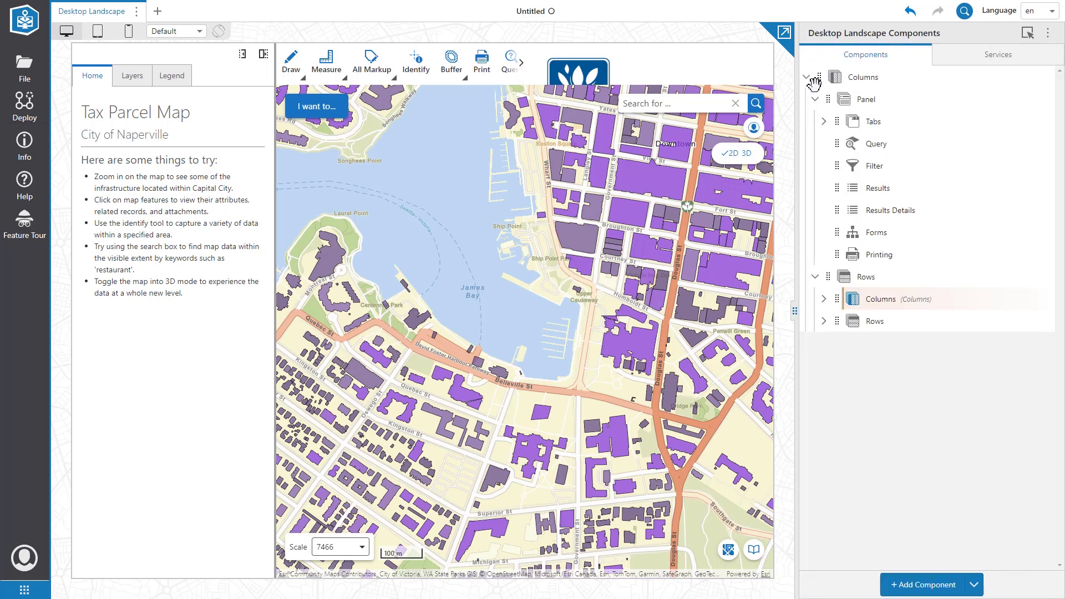
left_click_drag(838, 255, 823, 298)
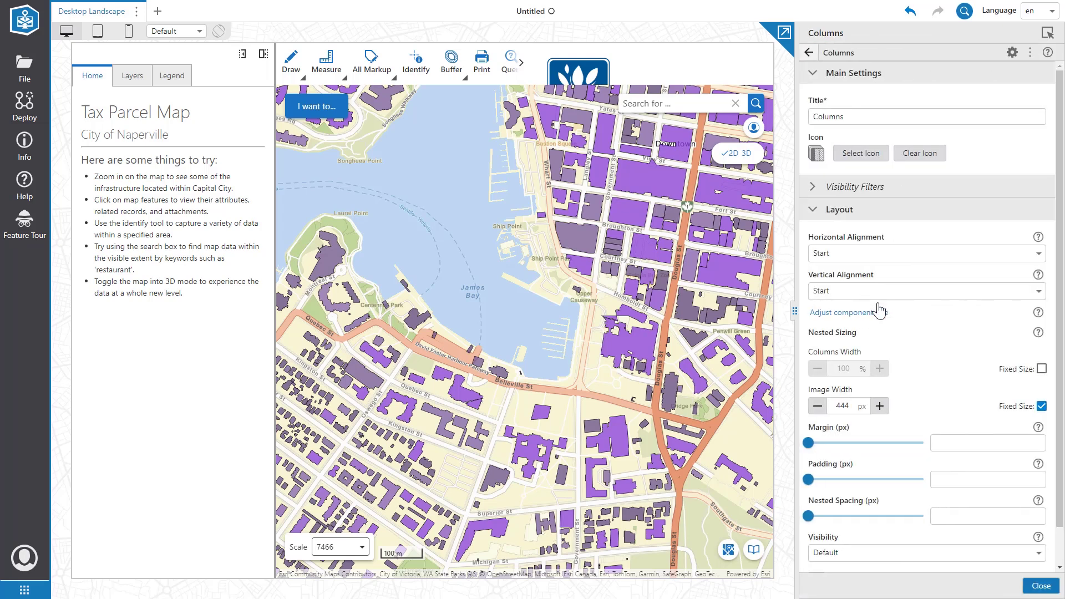
double_click(843, 405)
type("200")
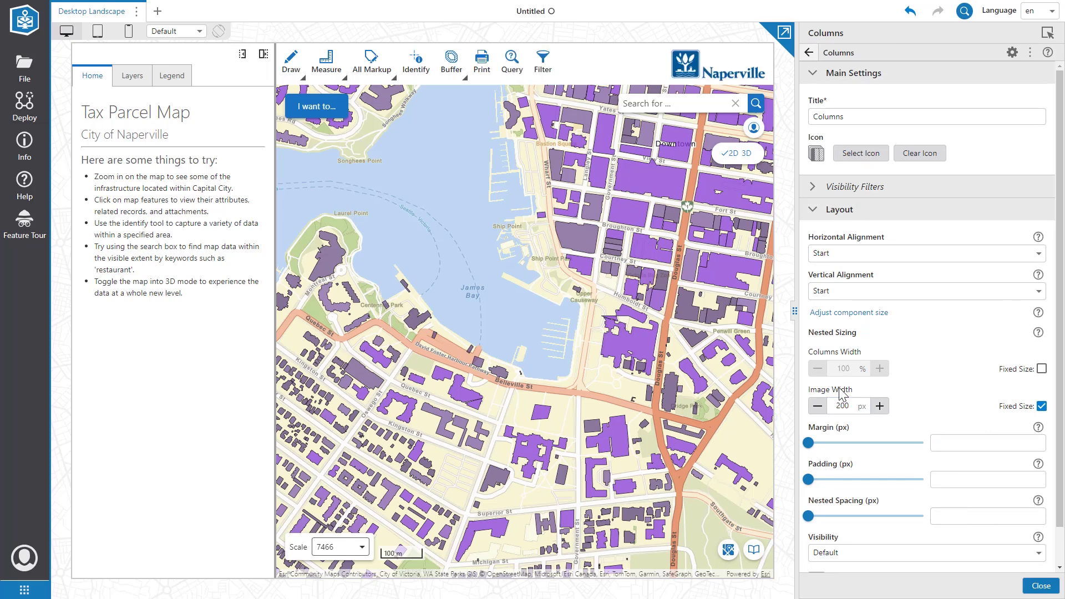
Set the Branding service's accent colour to hex 015697
left_click(809, 52)
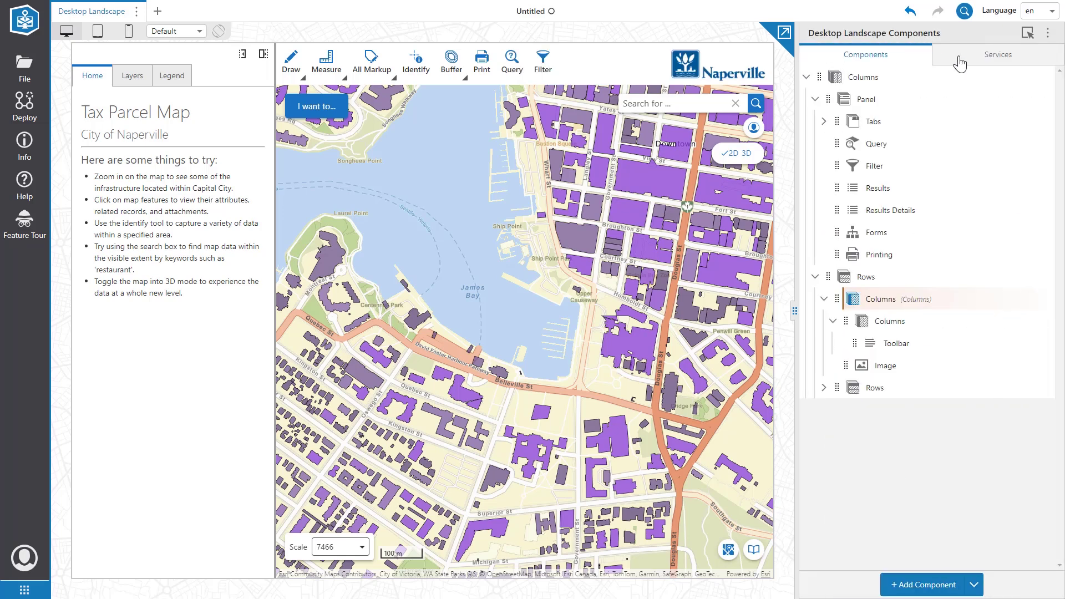
left_click(958, 61)
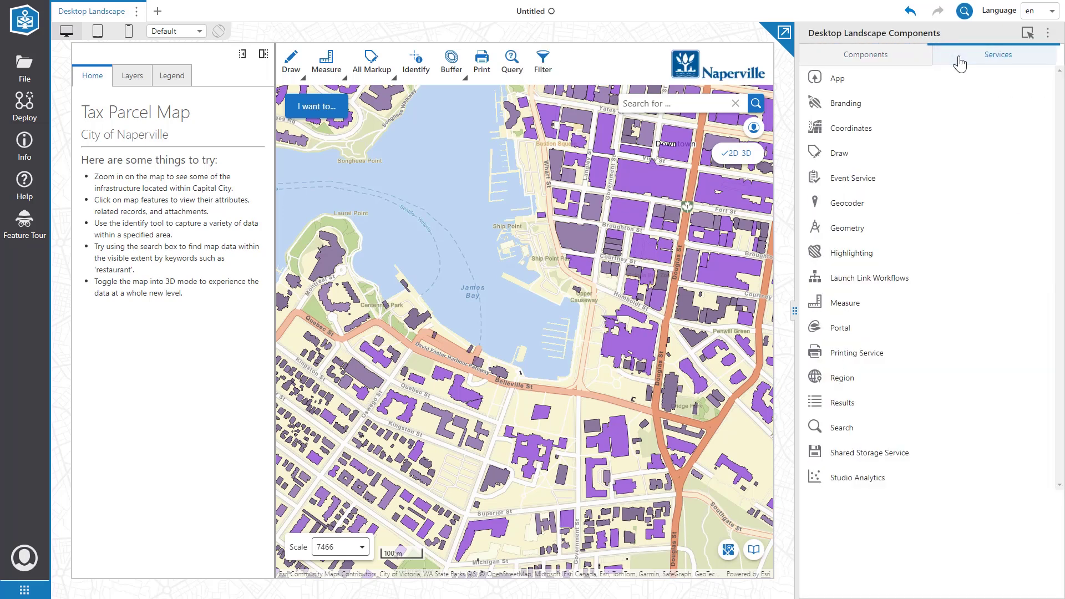
left_click(881, 104)
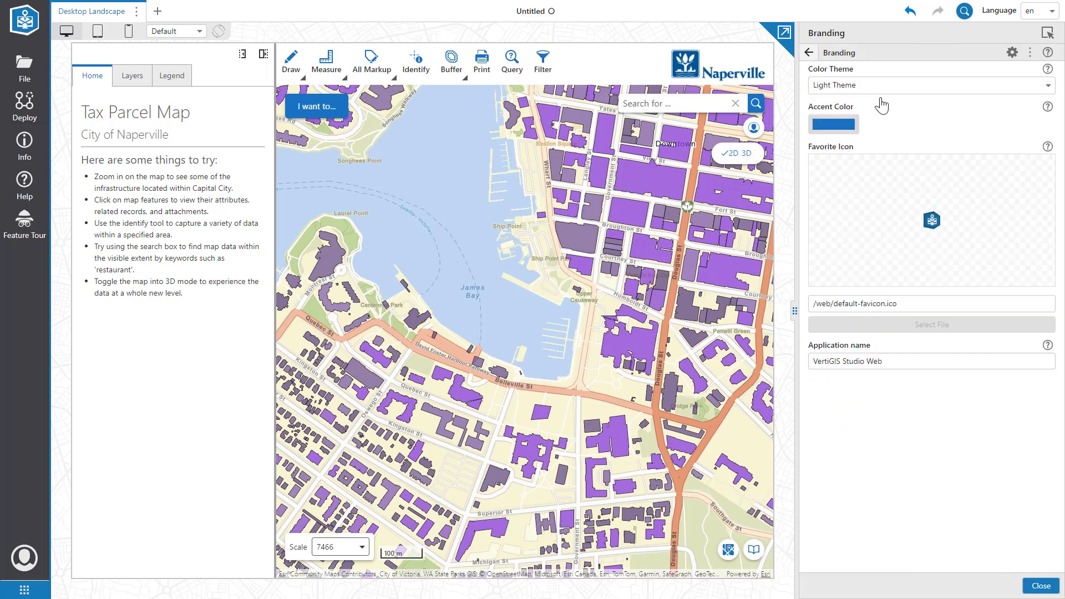
left_click(843, 123)
left_click(831, 249)
type("015697")
left_click(904, 130)
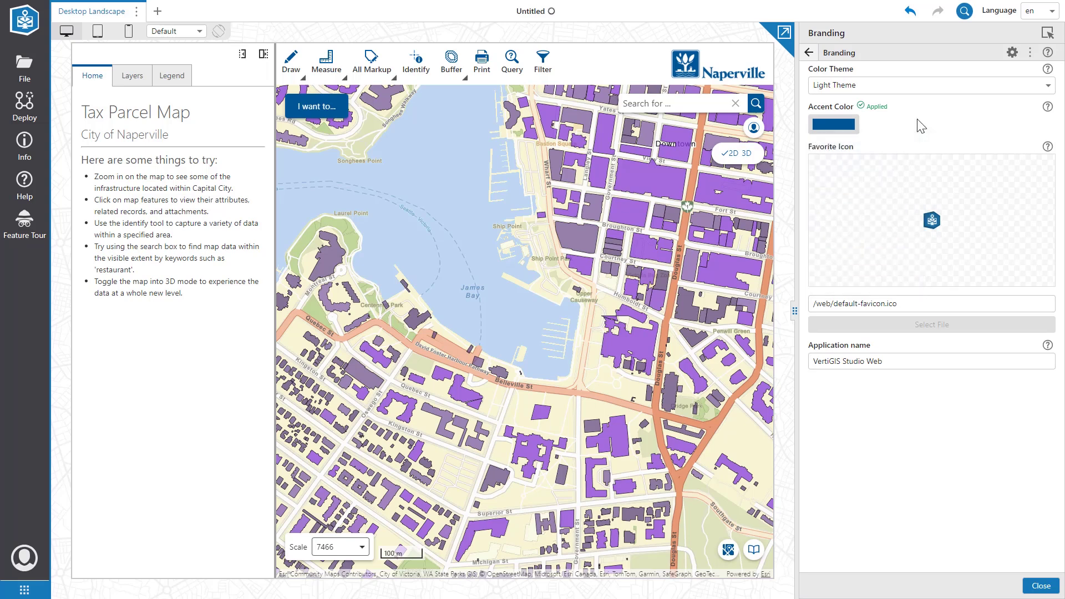
left_click(810, 52)
left_click(1027, 35)
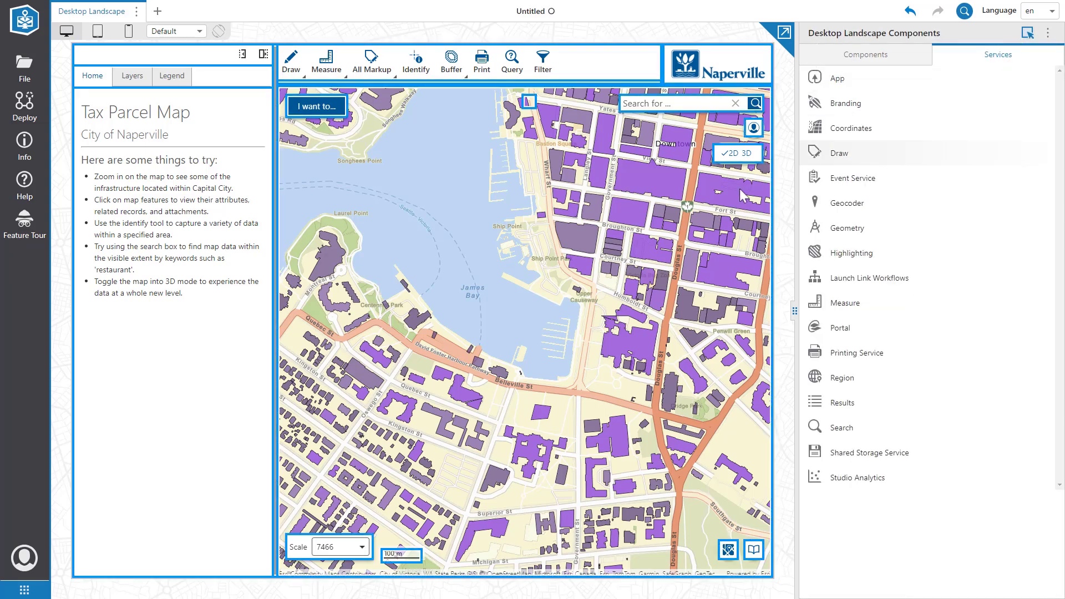
Load Naperville Web Map - Tech Tip as the 2D map, remove the Web Scene, and select the toolbar
left_click(706, 215)
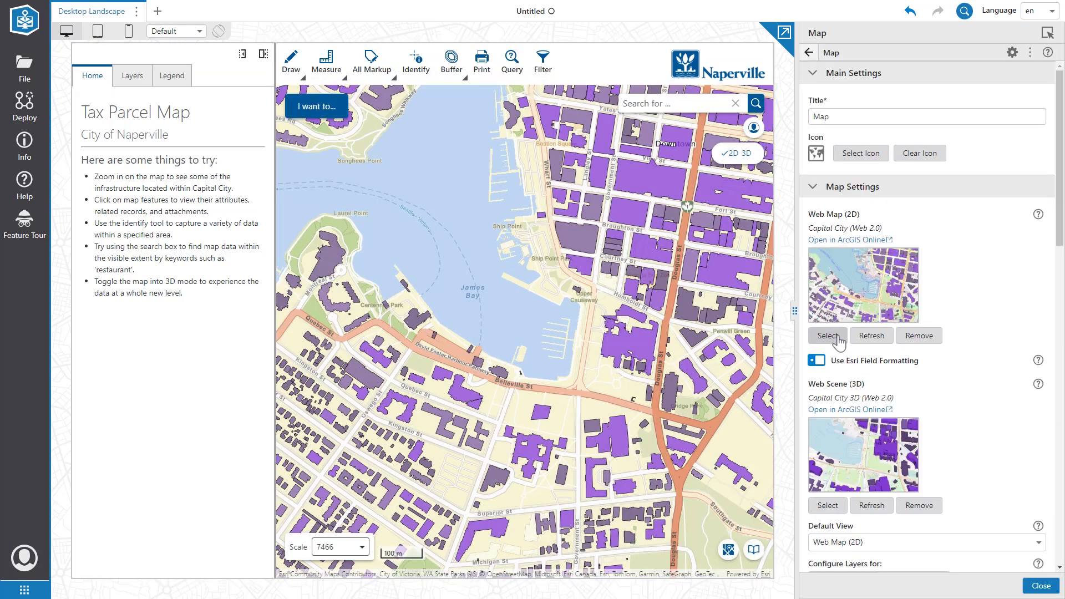
left_click(836, 339)
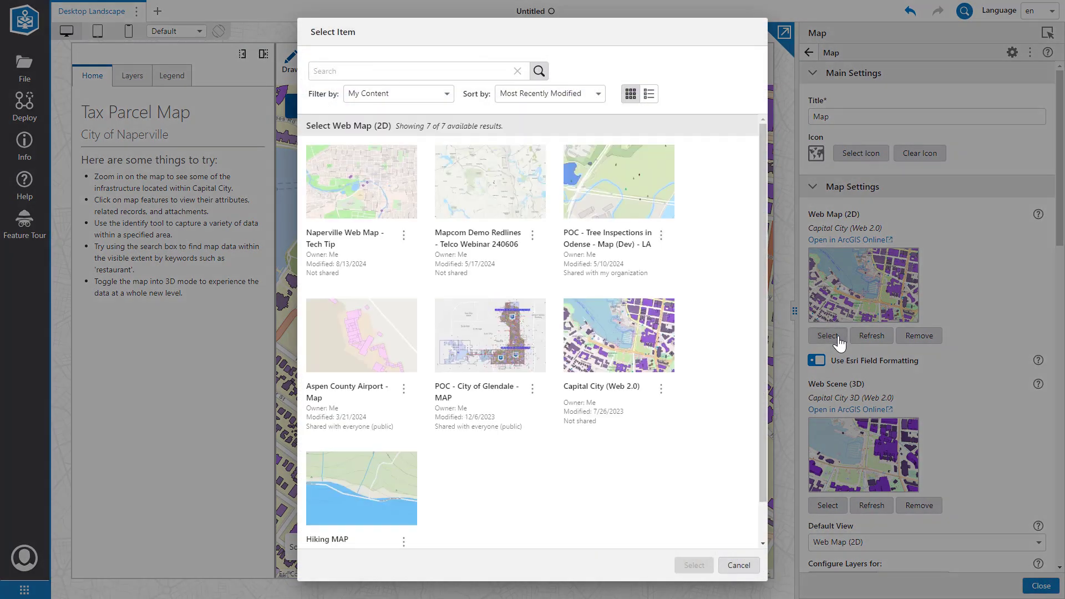
left_click(407, 225)
left_click(695, 565)
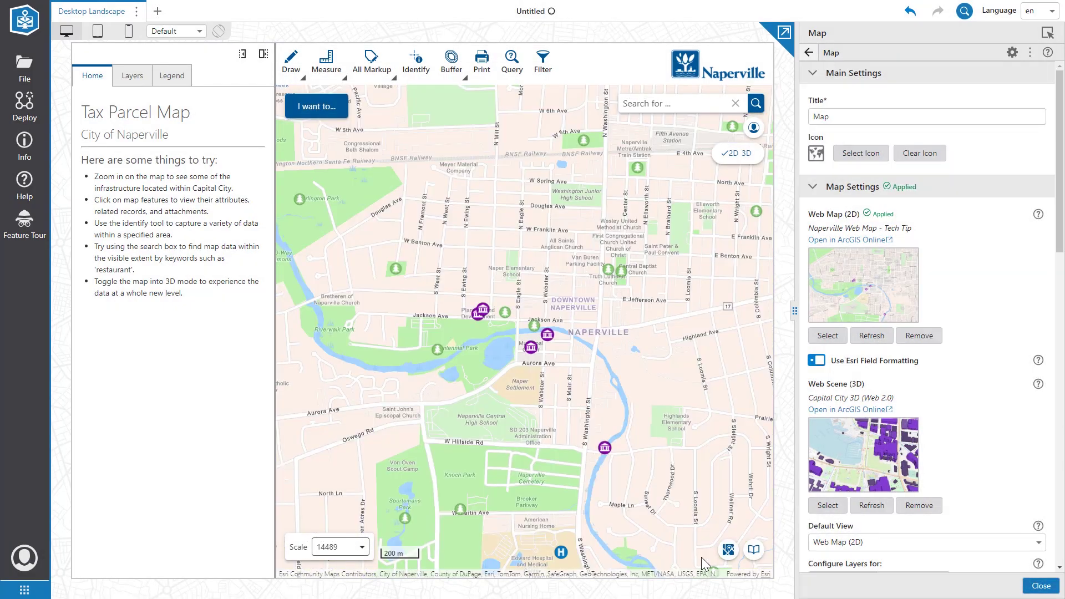
left_click(916, 506)
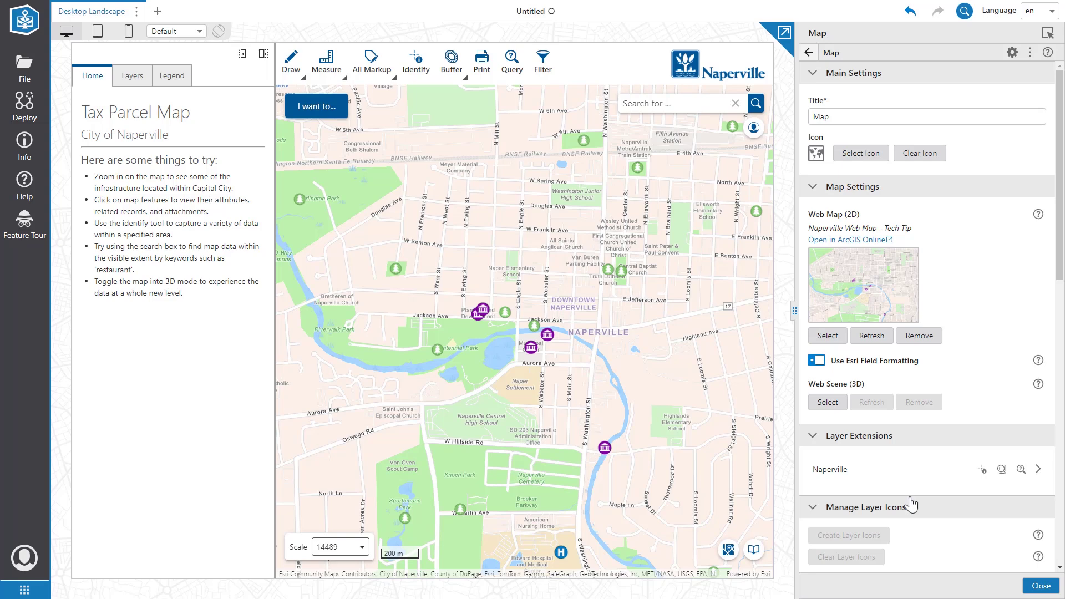
left_click(1048, 32)
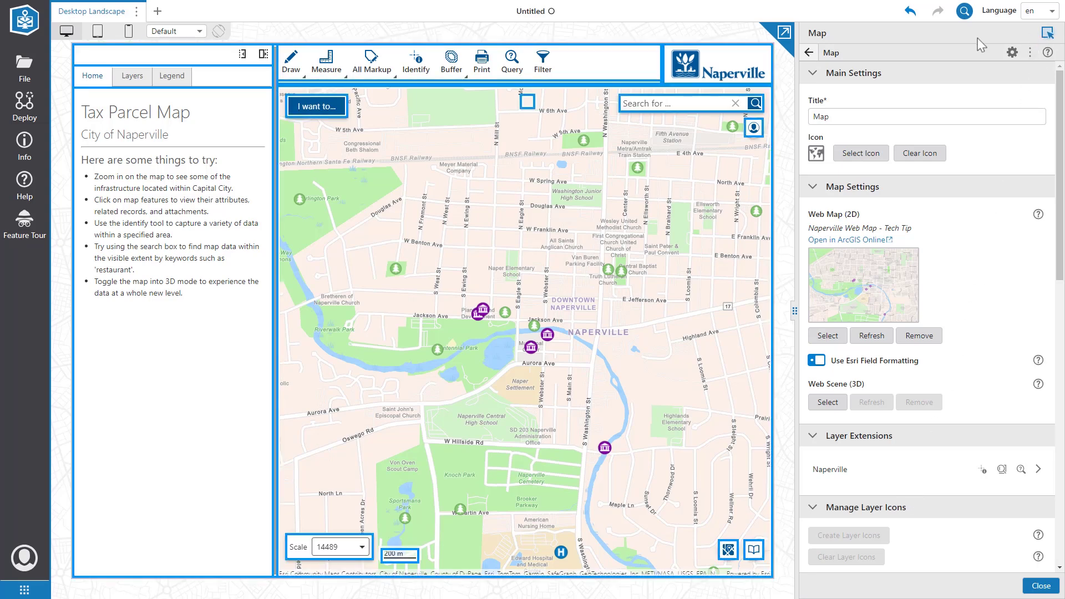
left_click(603, 67)
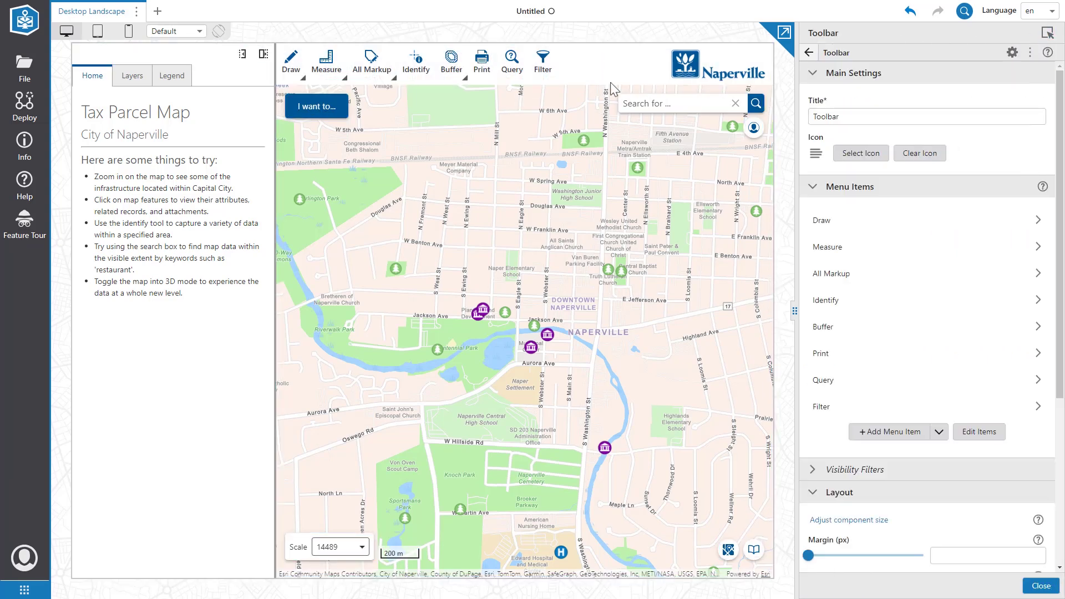
Remove Draw, Measure, All Markup and Buffer from the toolbar items
left_click(978, 433)
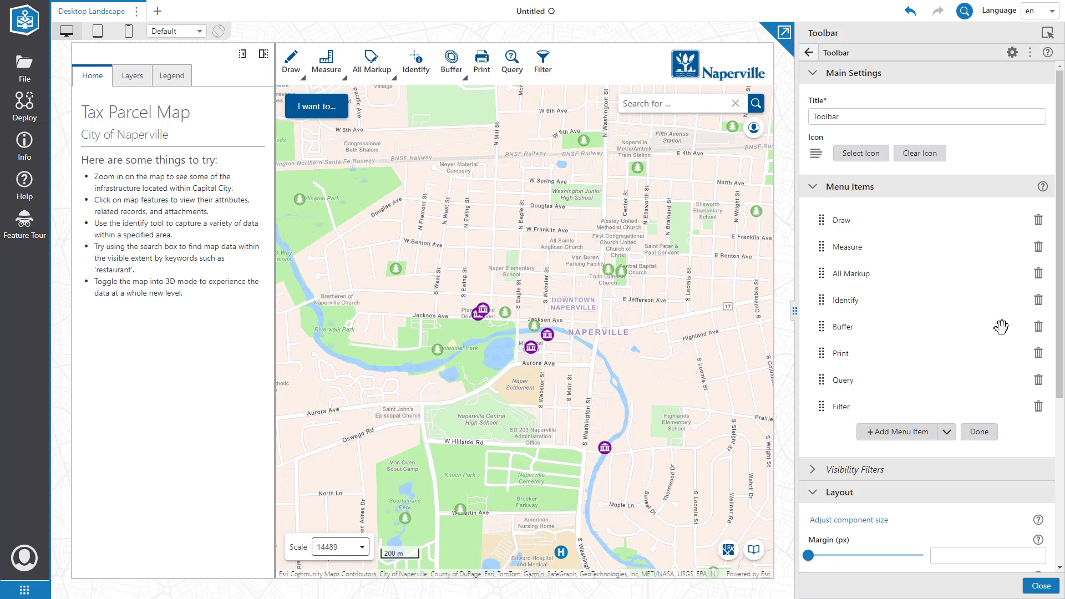
left_click(1038, 221)
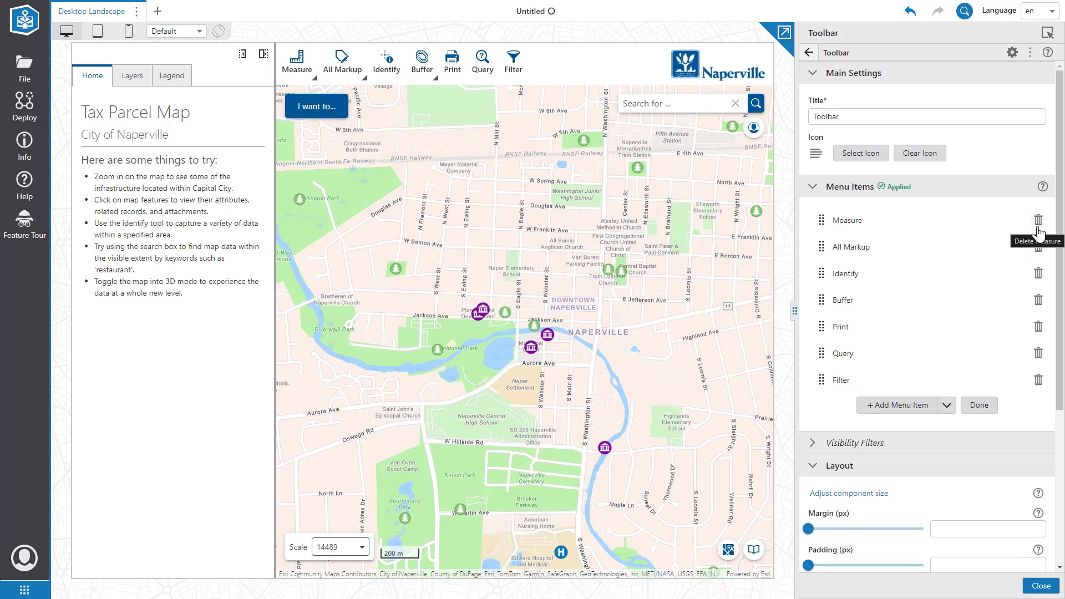
left_click(1037, 228)
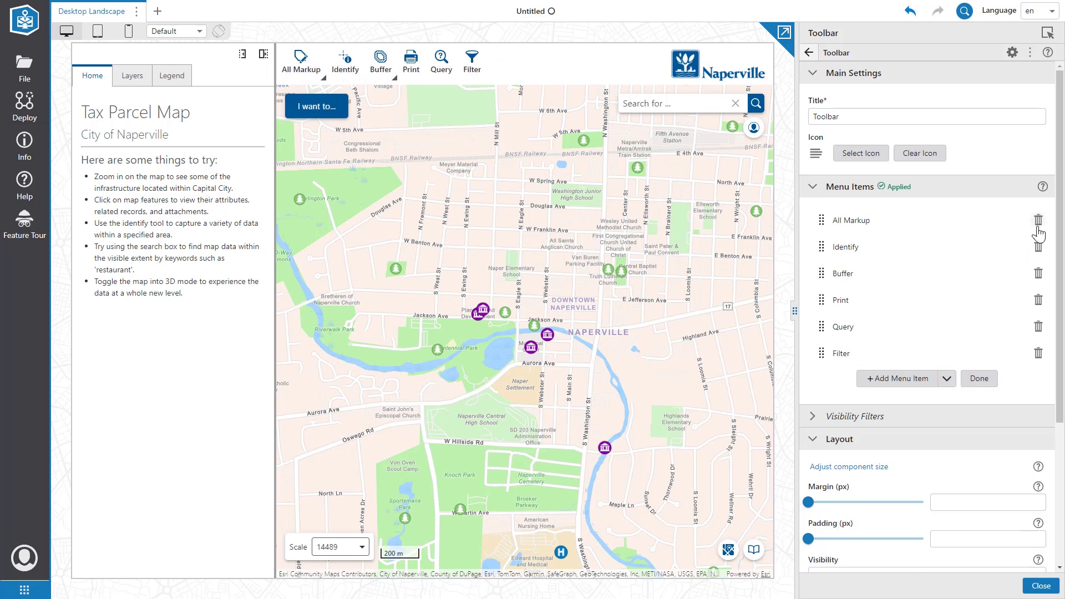
left_click(1038, 228)
left_click(1038, 247)
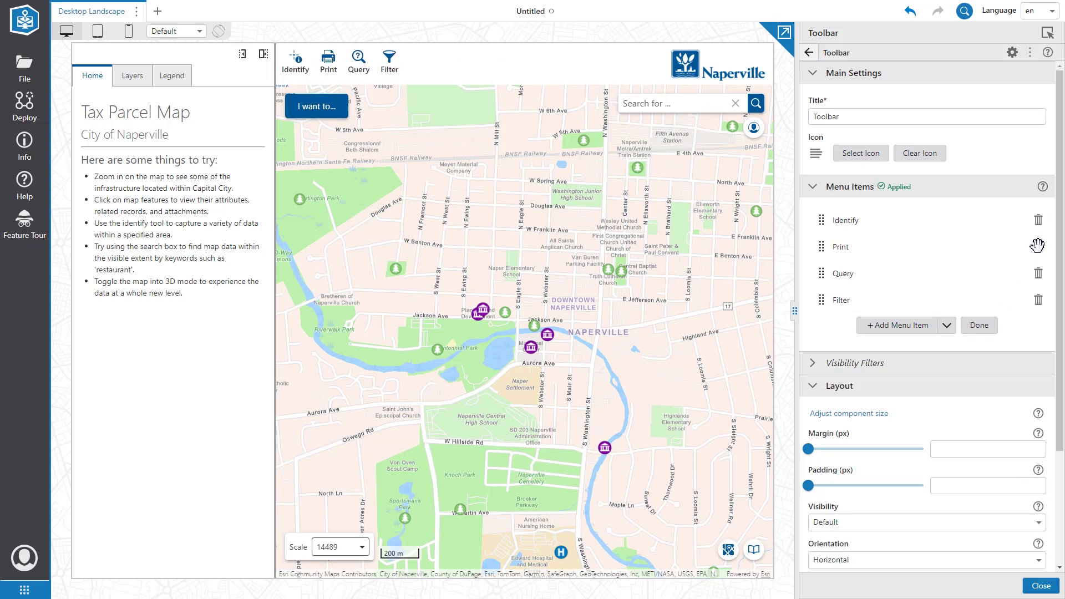
left_click(980, 326)
Add the shared Prod - Government Search Tax Parcels workflow as a new toolbar item
left_click(889, 326)
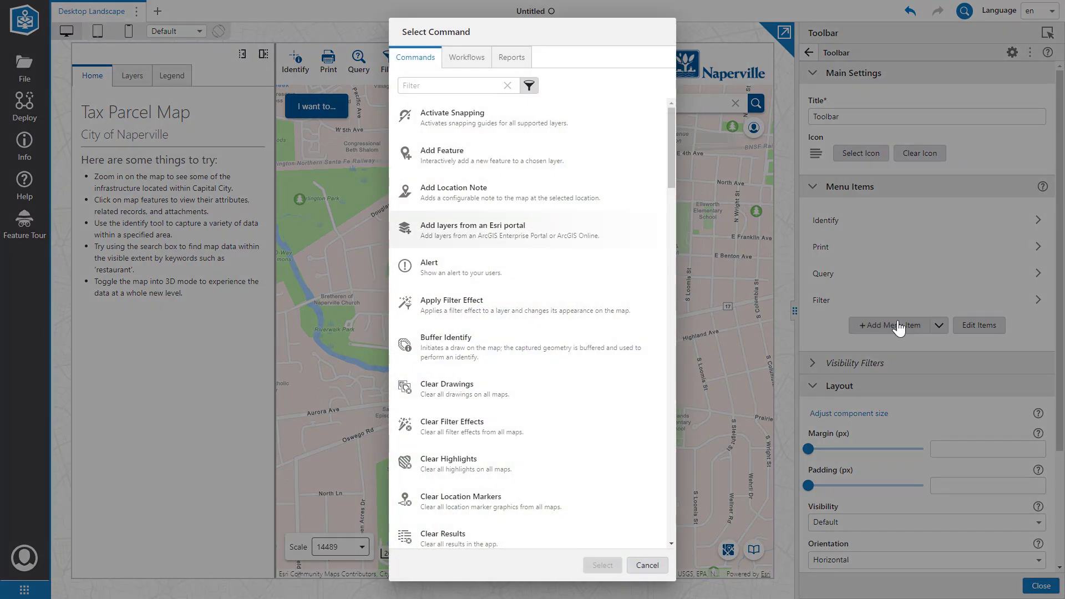
left_click(455, 65)
left_click(489, 116)
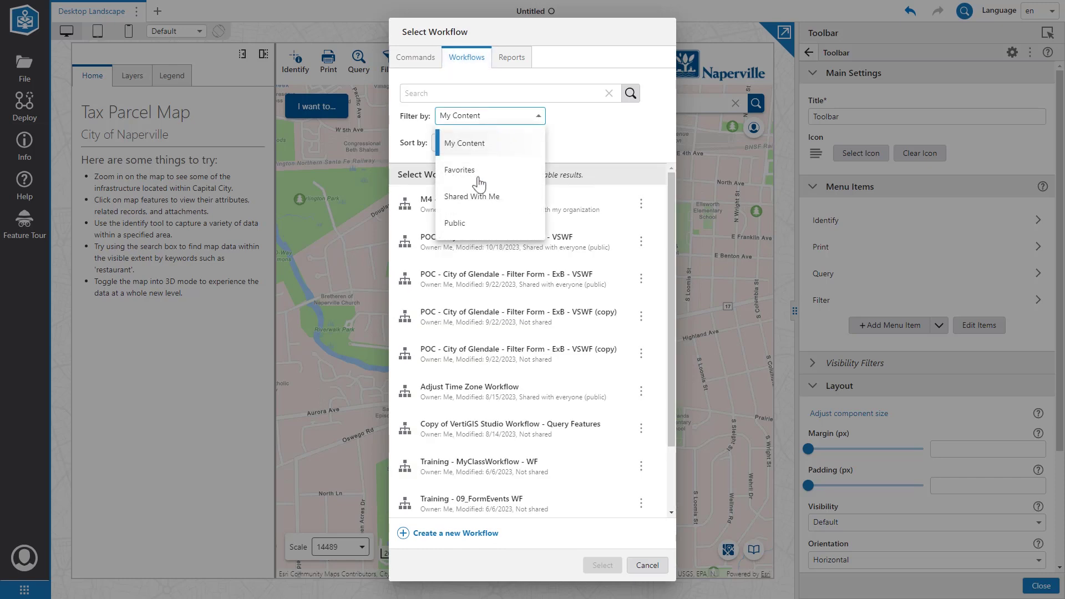
left_click(474, 198)
left_click(471, 94)
type("search tax")
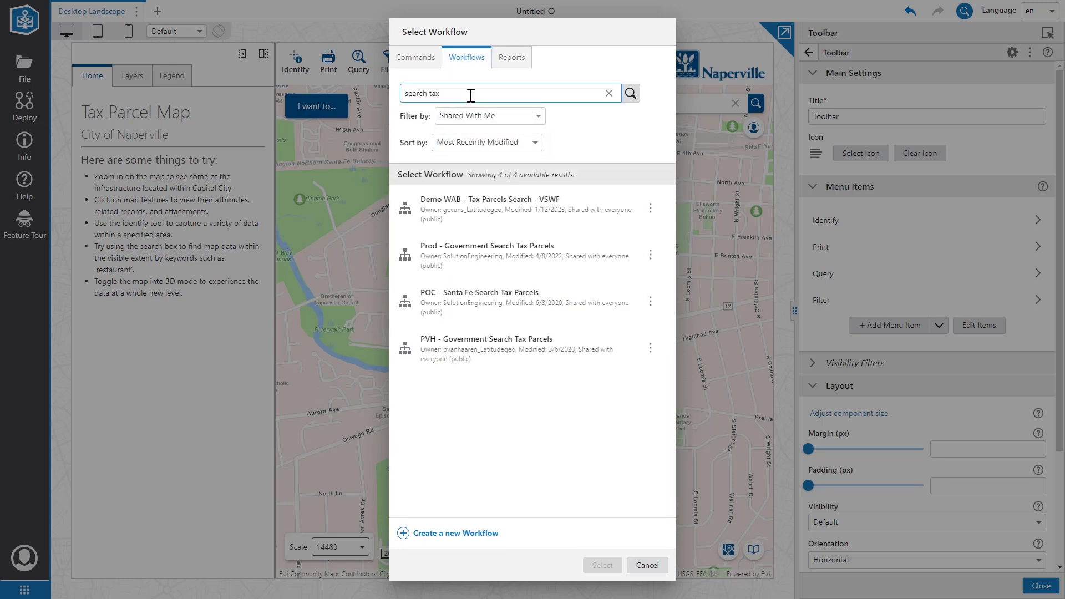
left_click(486, 248)
left_click(603, 565)
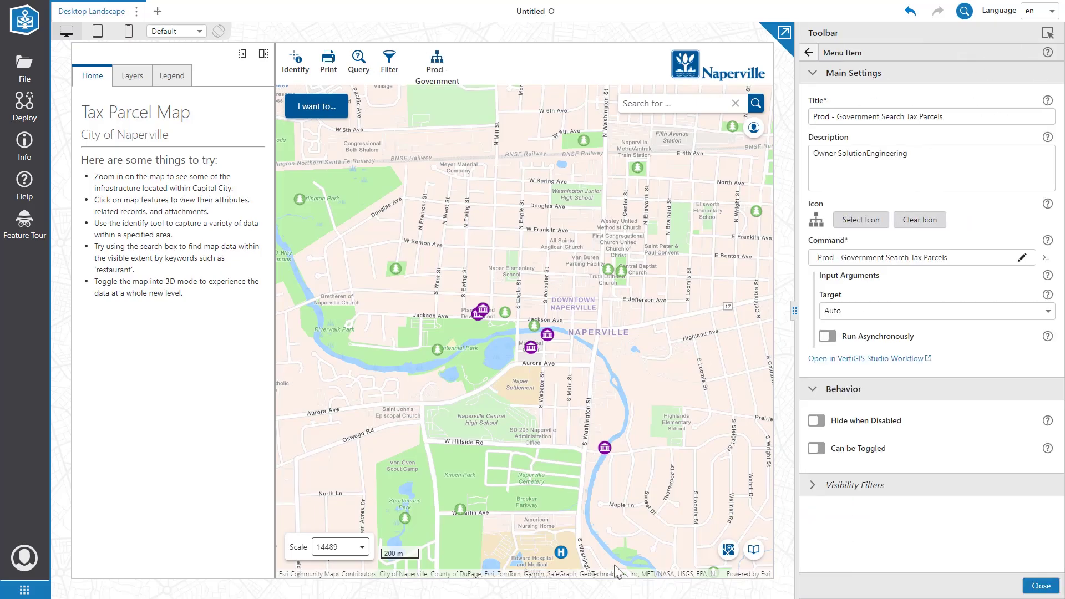
Shorten the item title to 'Search Parcels'
left_click_drag(882, 117, 811, 117)
key("BackSpace")
double_click(844, 117)
key("BackSpace")
Give the item a search icon from the icon library
left_click(861, 219)
left_click(623, 190)
type("search")
key("Return")
left_click(511, 237)
left_click(603, 466)
Test-run Search Parcels, selecting one tax parcel by point on the map
left_click(437, 66)
left_click(86, 230)
left_click(140, 390)
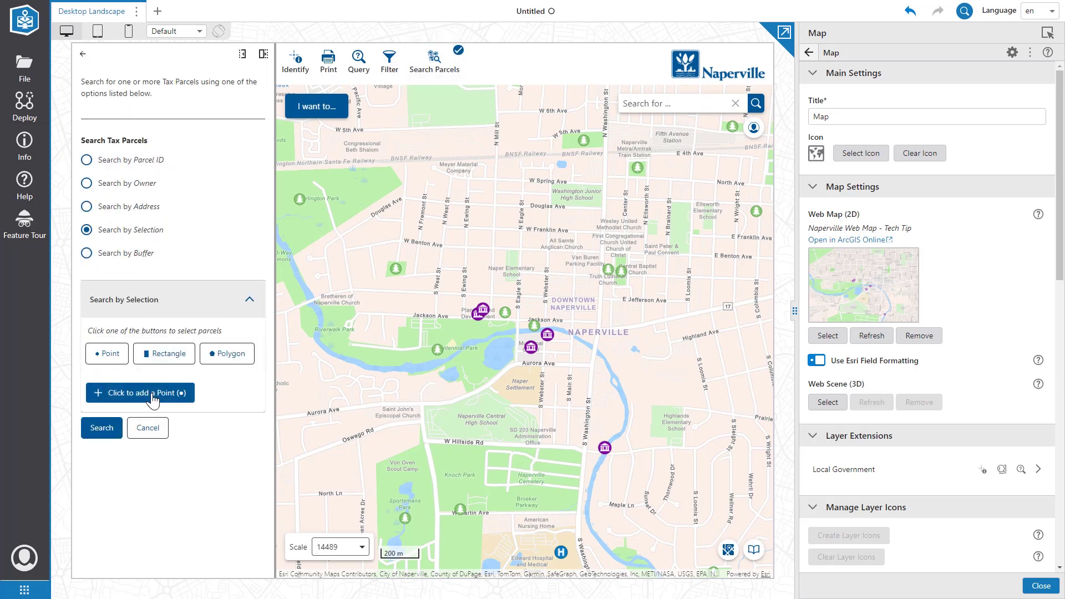
left_click(538, 315)
left_click(100, 451)
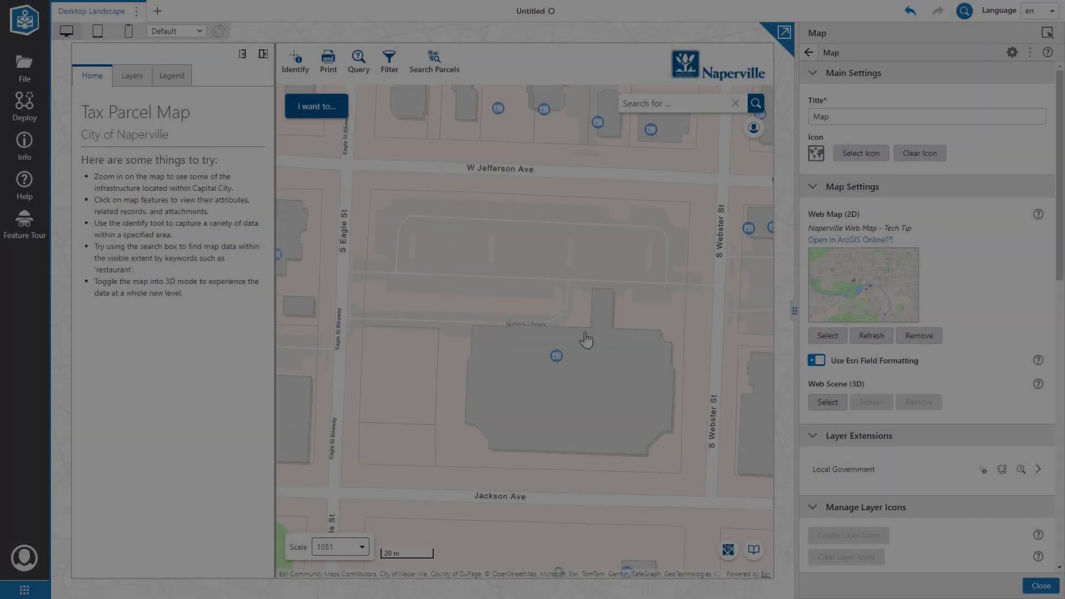
Add a Tax Parcels feature action running the Government - Tax Parcel Property - VSR report
scroll(970, 318, "down", 3)
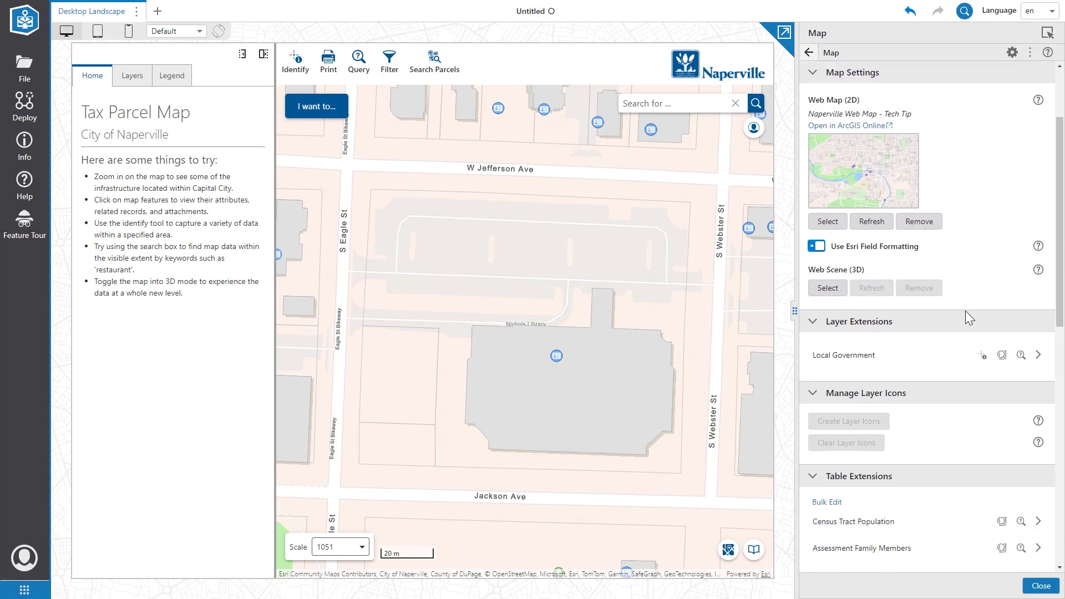
left_click(966, 319)
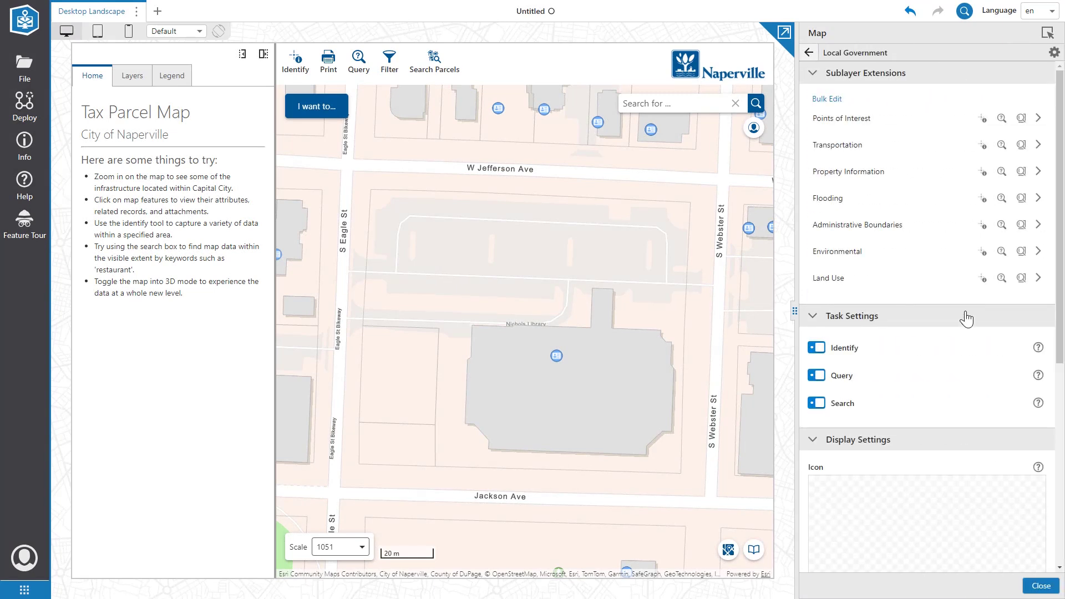
left_click(898, 176)
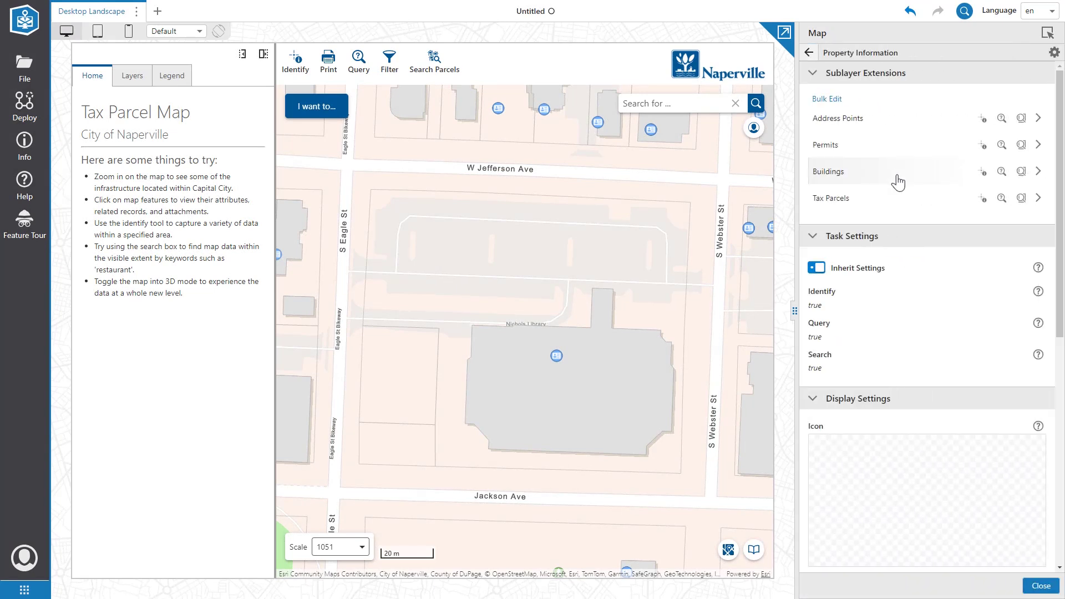
left_click(894, 199)
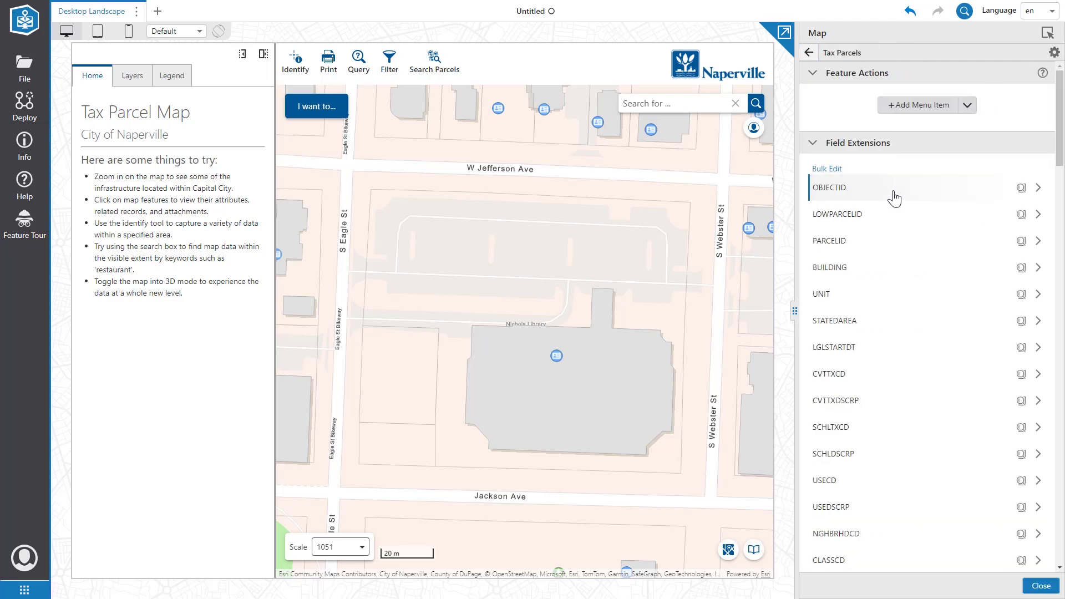
left_click(890, 108)
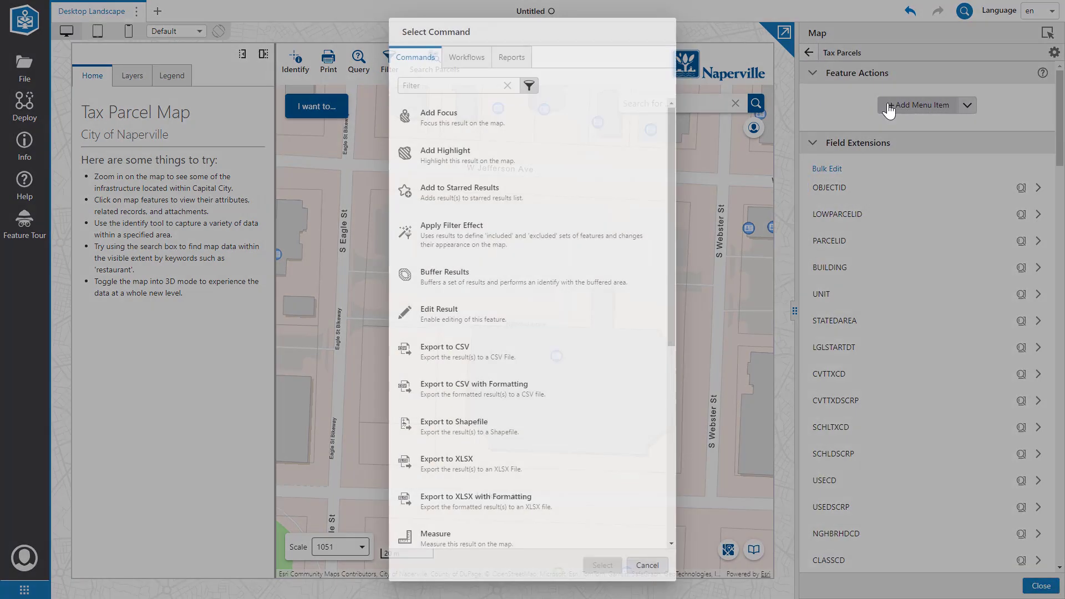
left_click(525, 61)
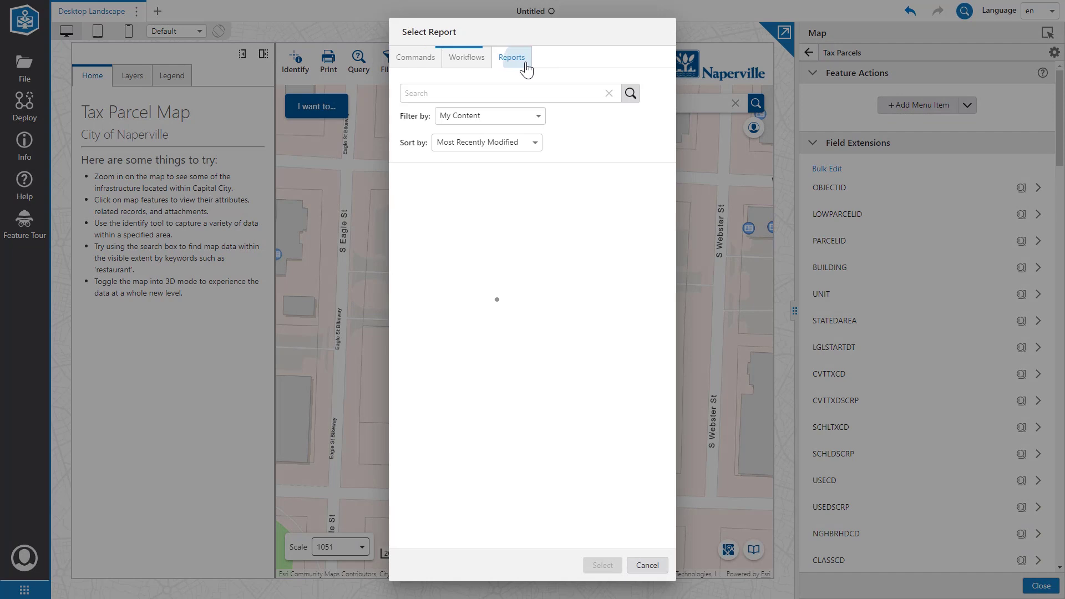
left_click(530, 209)
left_click(604, 565)
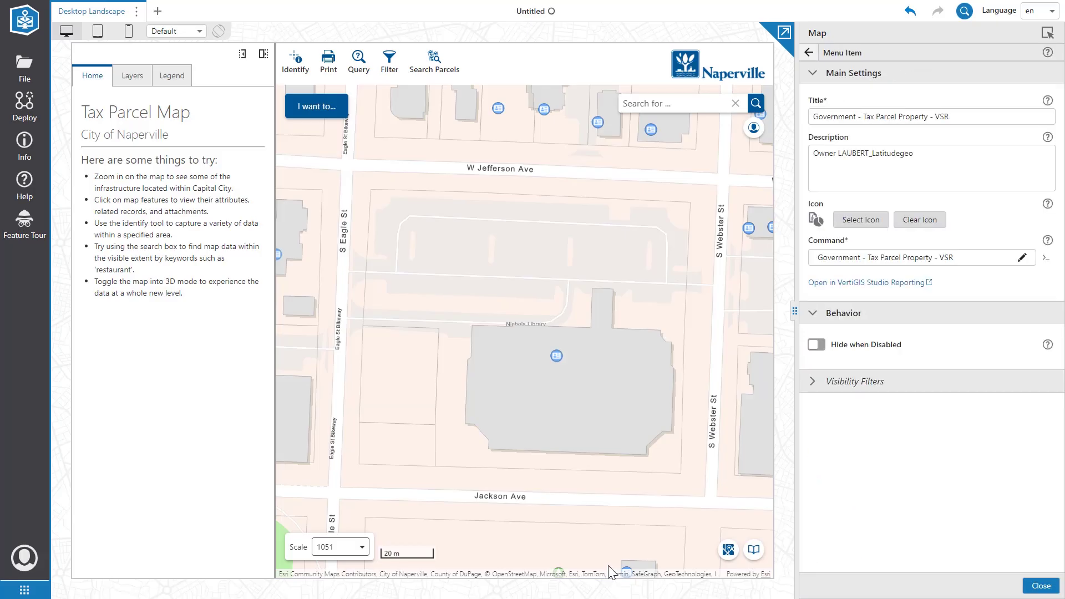
Retitle the action 'Parcel Report' and clear its description
left_click_drag(876, 117, 814, 116)
key("BackSpace")
double_click(861, 116)
type("Report")
key("shift+End")
key("BackSpace")
left_click(866, 148)
key("ctrl+a")
key("BackSpace")
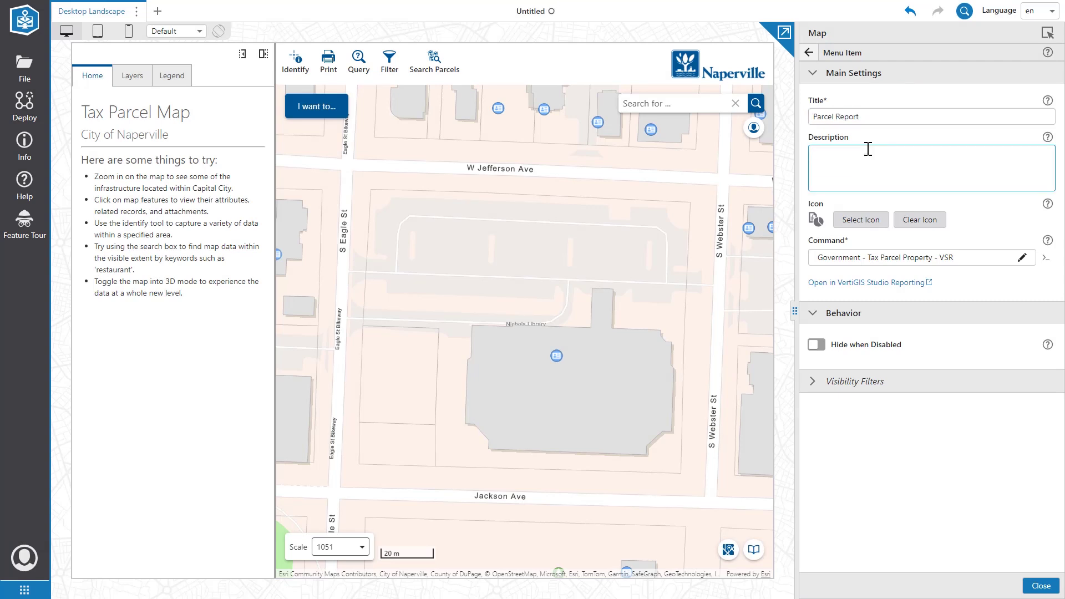
Identify the parcel west of the library, run Parcel Report on it, and download the completed report
left_click(295, 60)
left_click(410, 391)
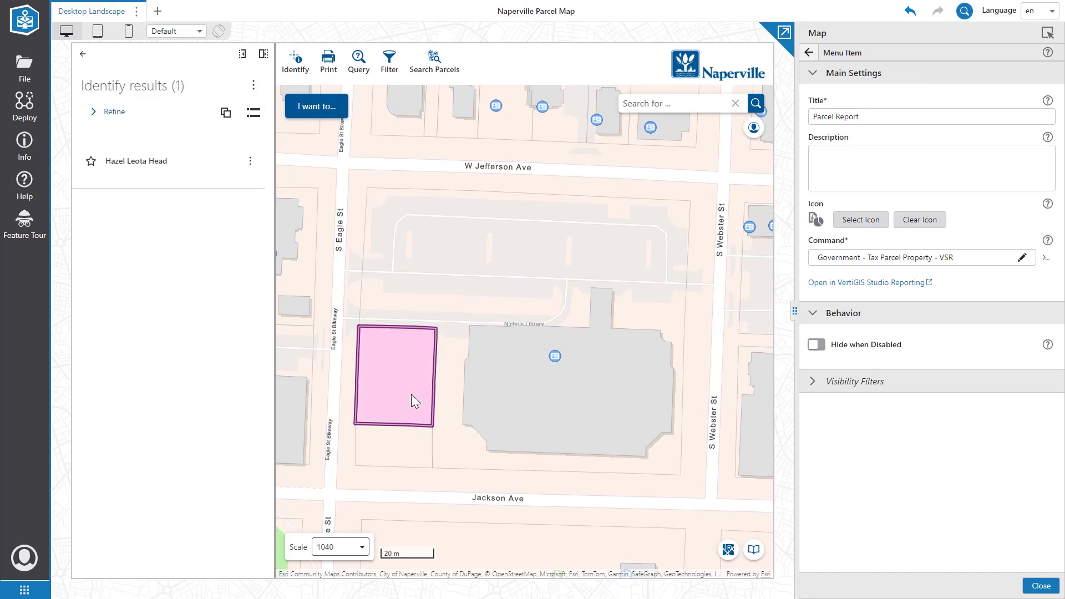
left_click(249, 162)
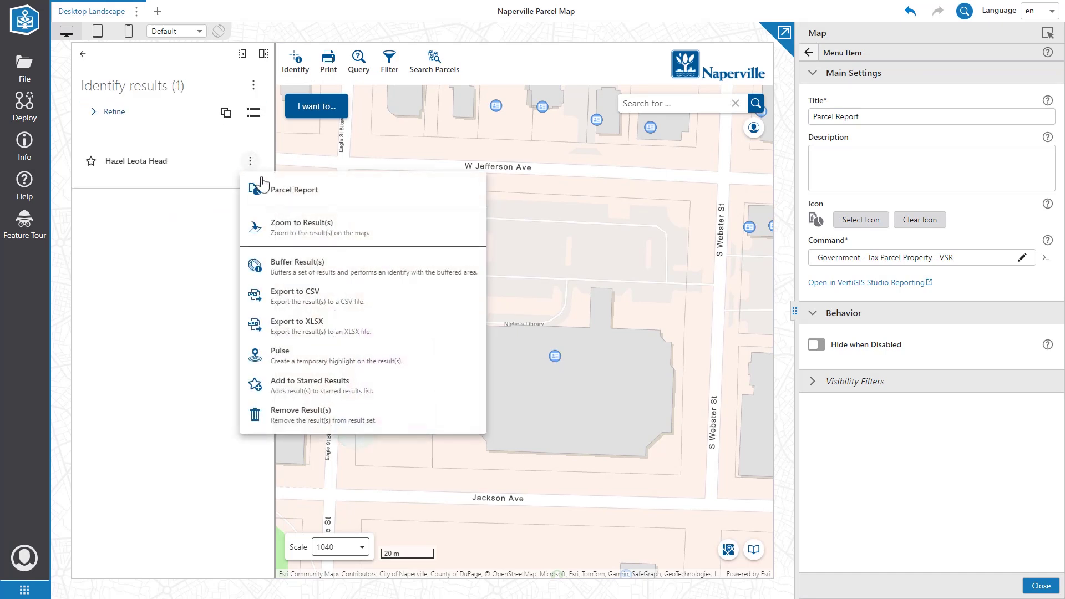
left_click(273, 194)
left_click(516, 72)
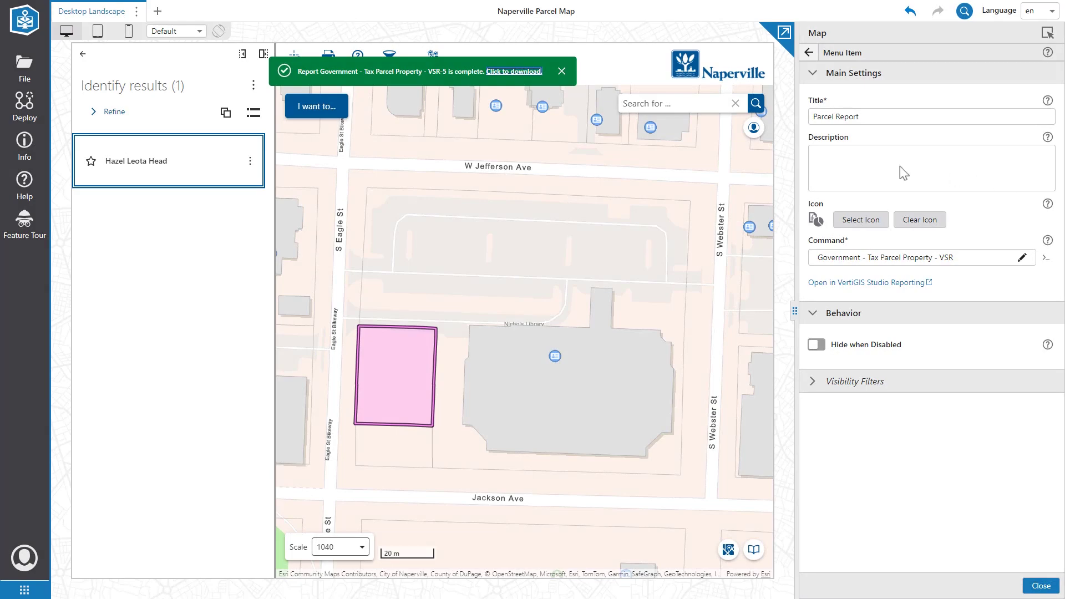
Save the Naperville Parcel Map app and open its item page in ArcGIS Online from Info
left_click(42, 83)
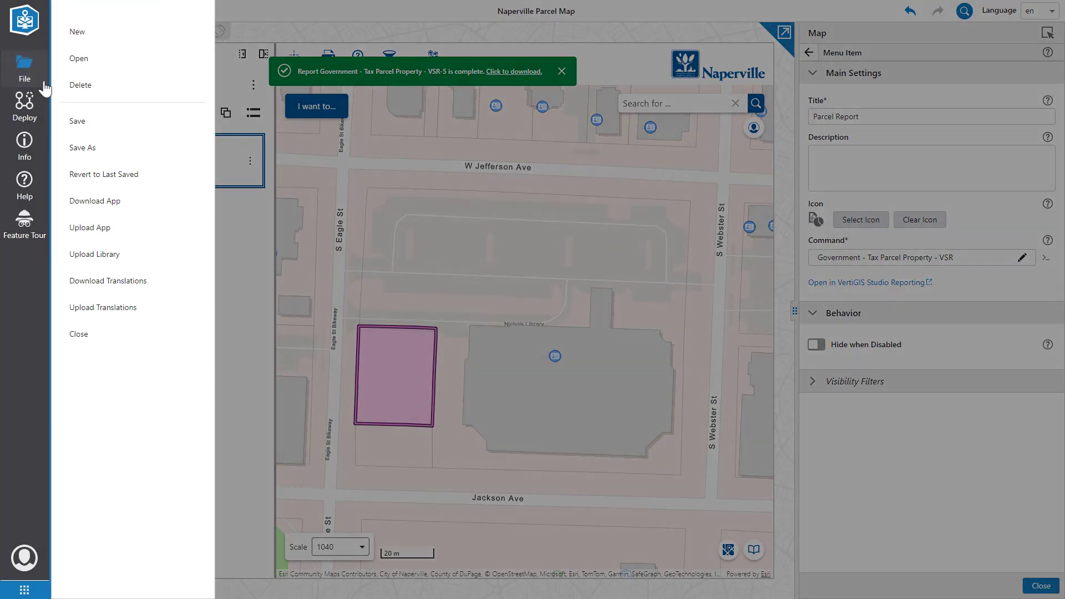
left_click(81, 119)
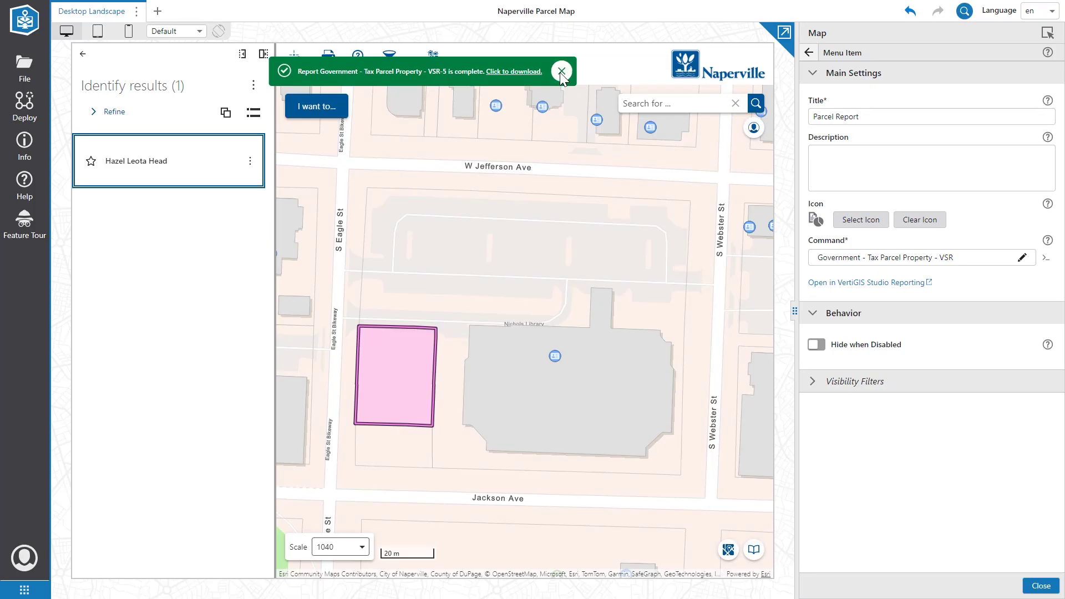
left_click(560, 73)
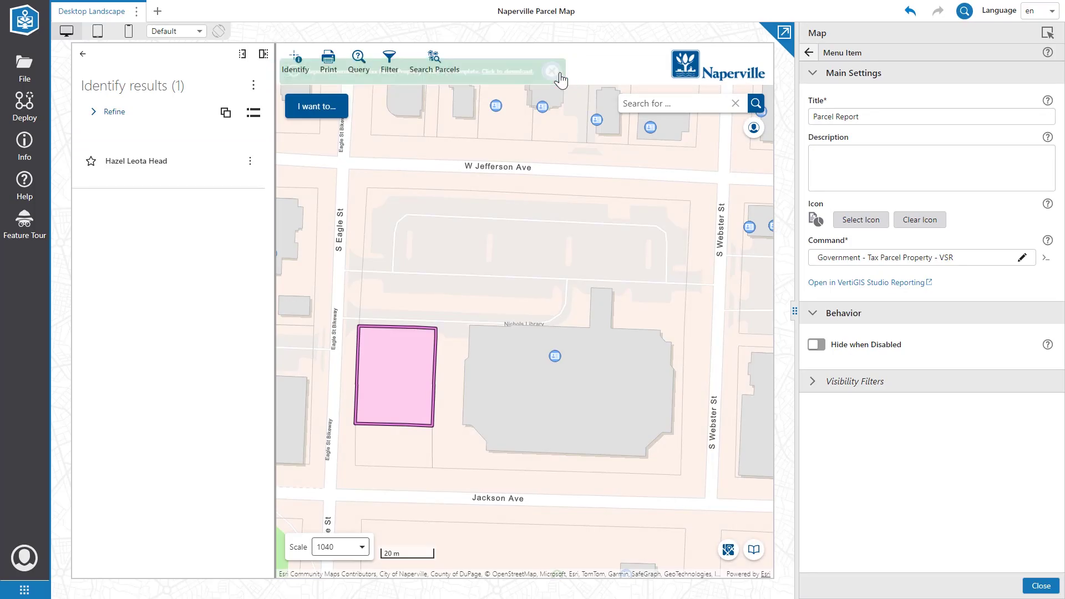
left_click(32, 148)
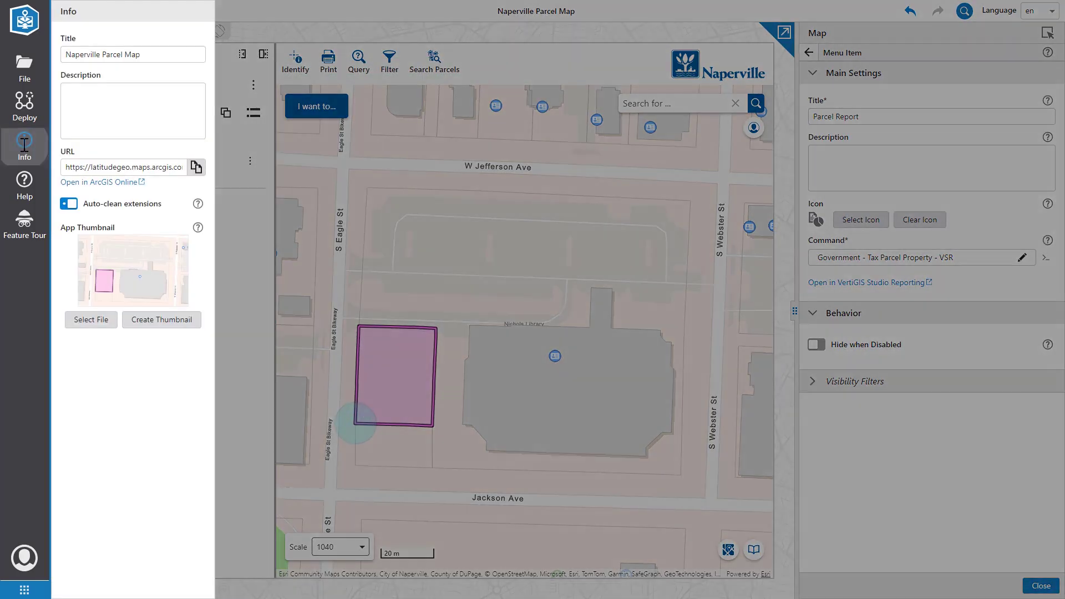
left_click(92, 182)
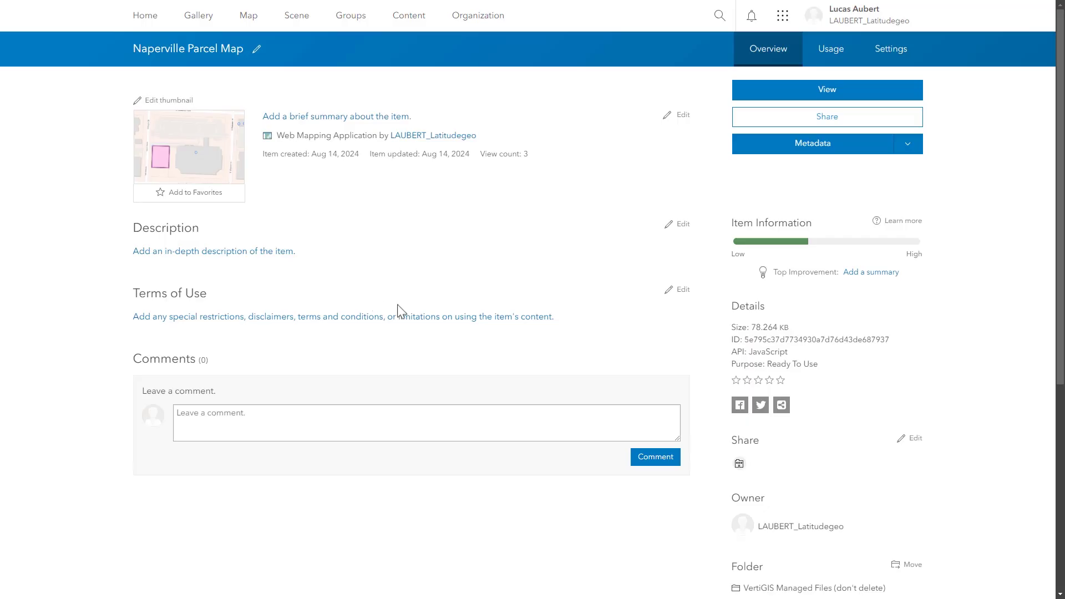
Share the app with the Organization, then view it and open the Search Parcels form
left_click(909, 441)
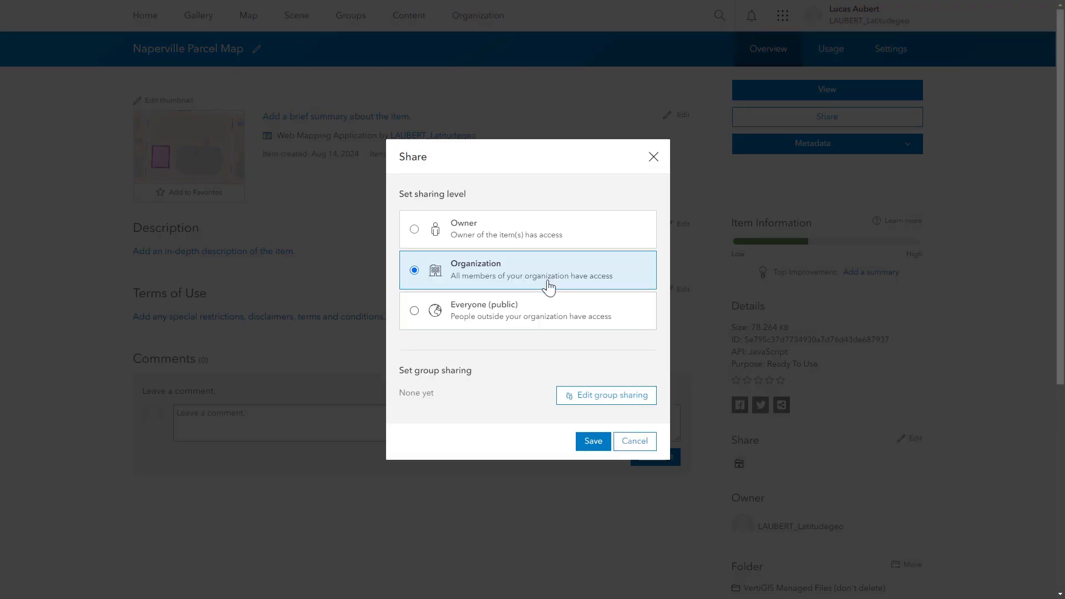
left_click(592, 443)
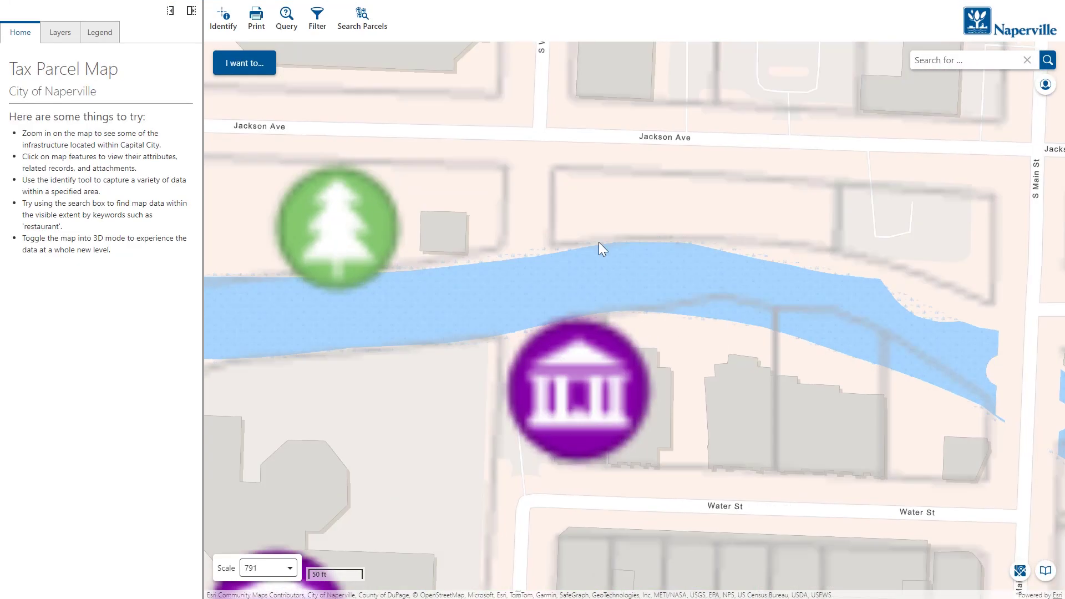
left_click(363, 24)
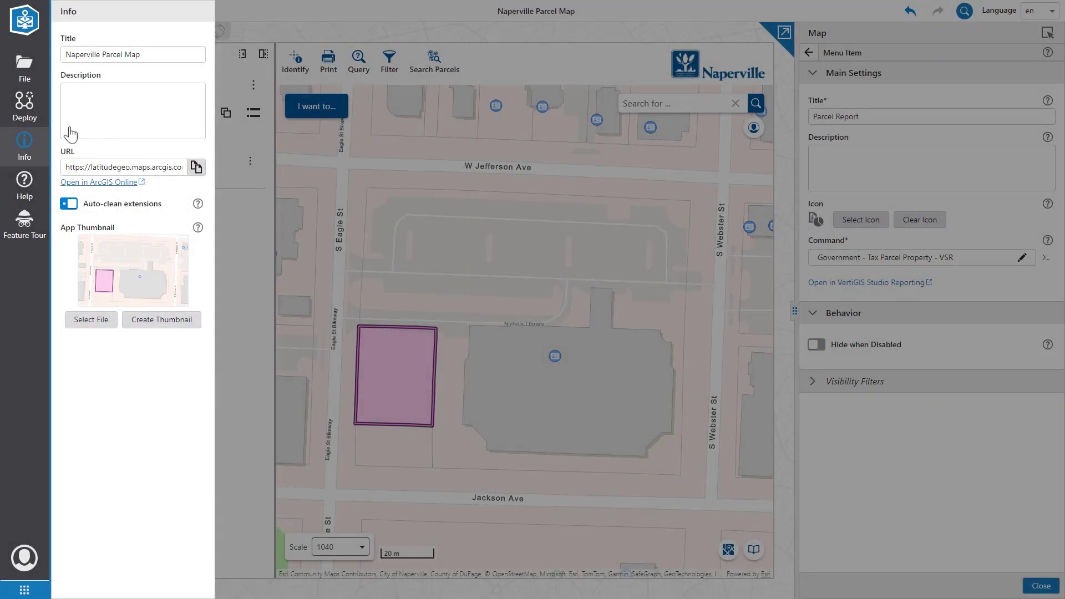
Open Deploy and view the additional options for the Development version
left_click(33, 118)
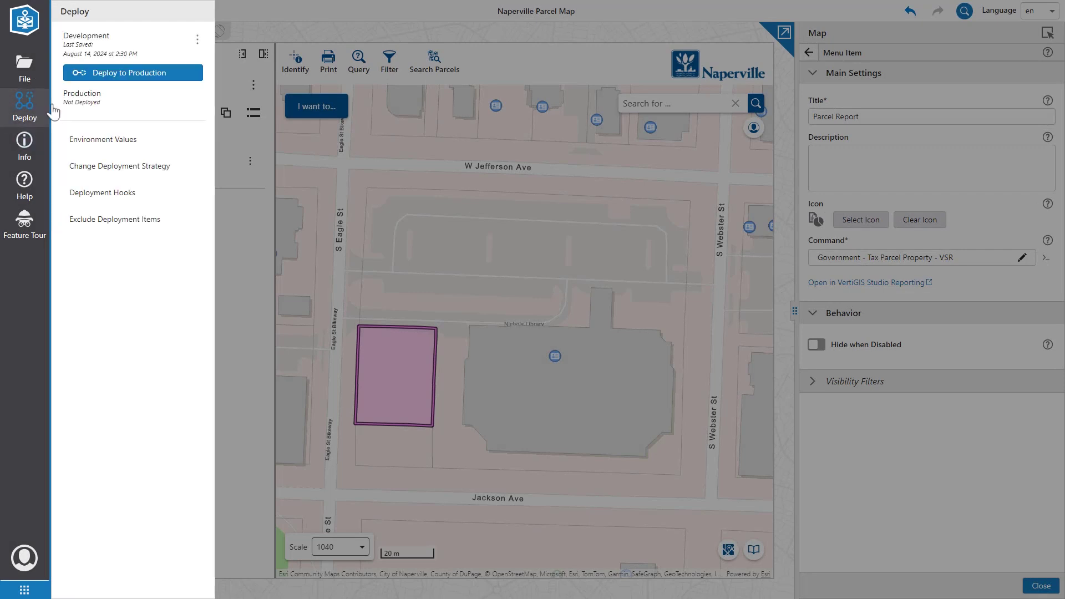
left_click(197, 39)
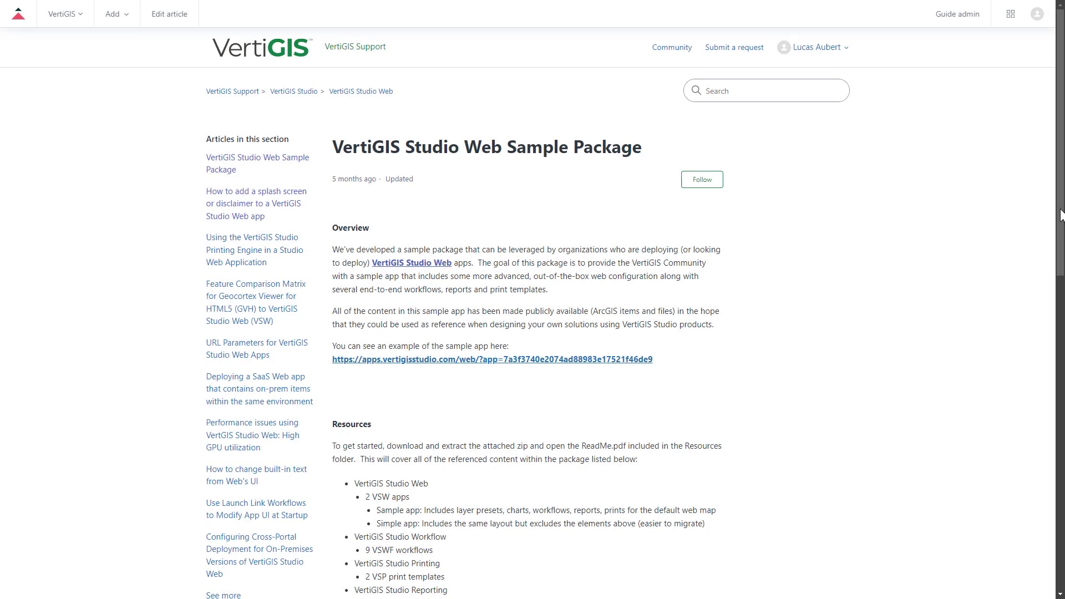
Scroll the article down to the VertiGIS Studio Web Sample Package.zip (500 KB) attachment
scroll(1061, 215, "down", 2)
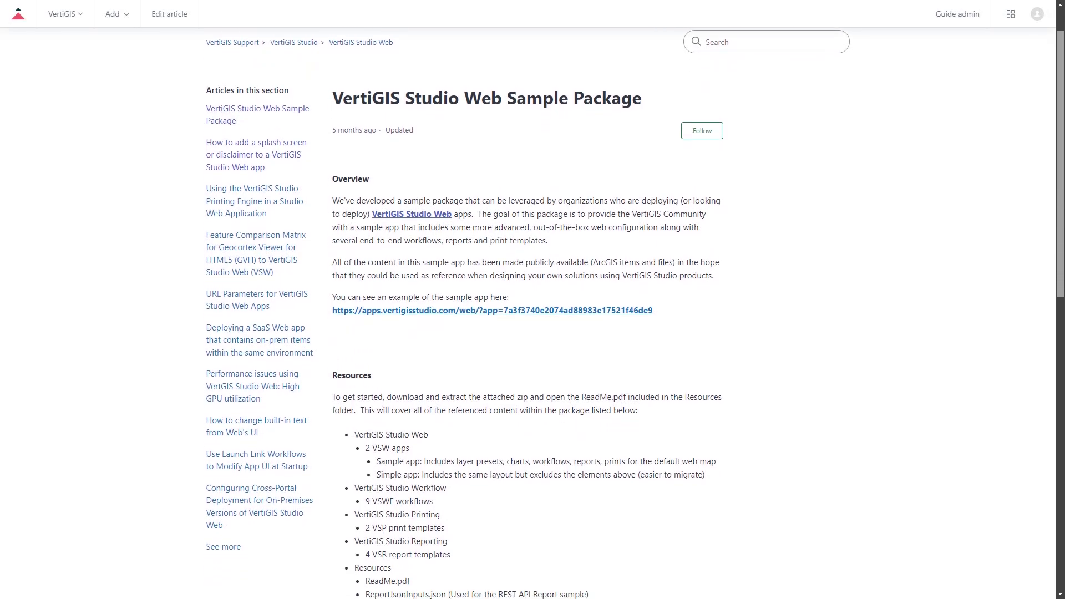
scroll(532, 311, "down", 2)
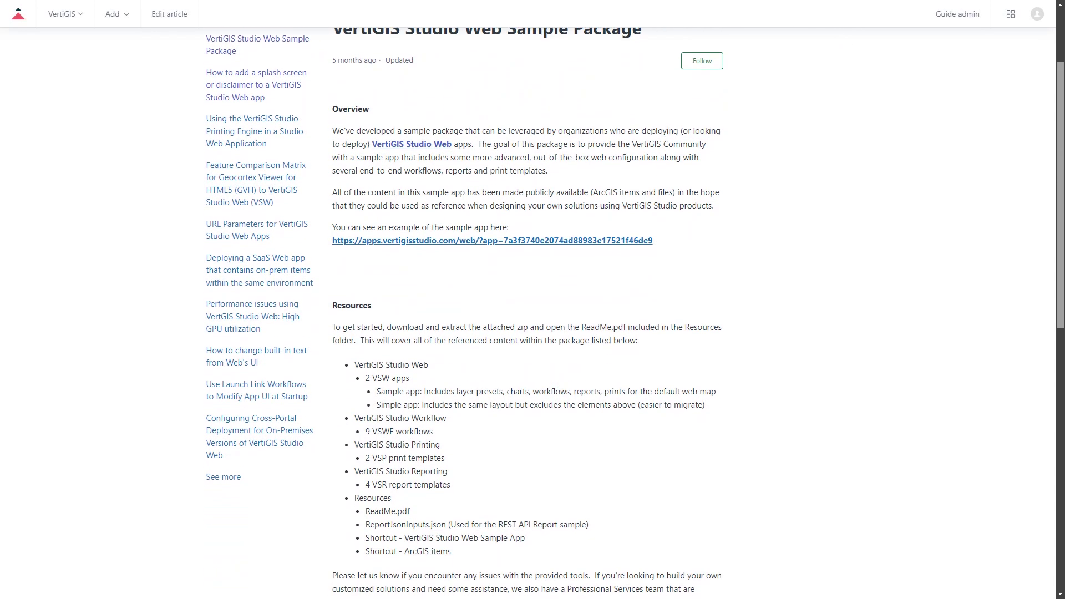
scroll(1063, 339, "down", 3)
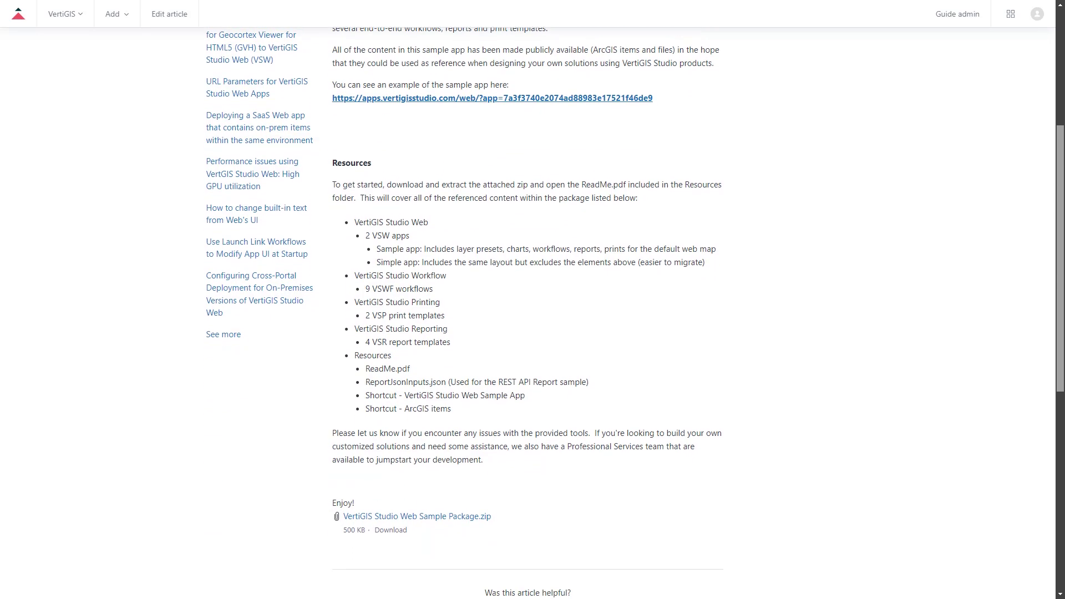